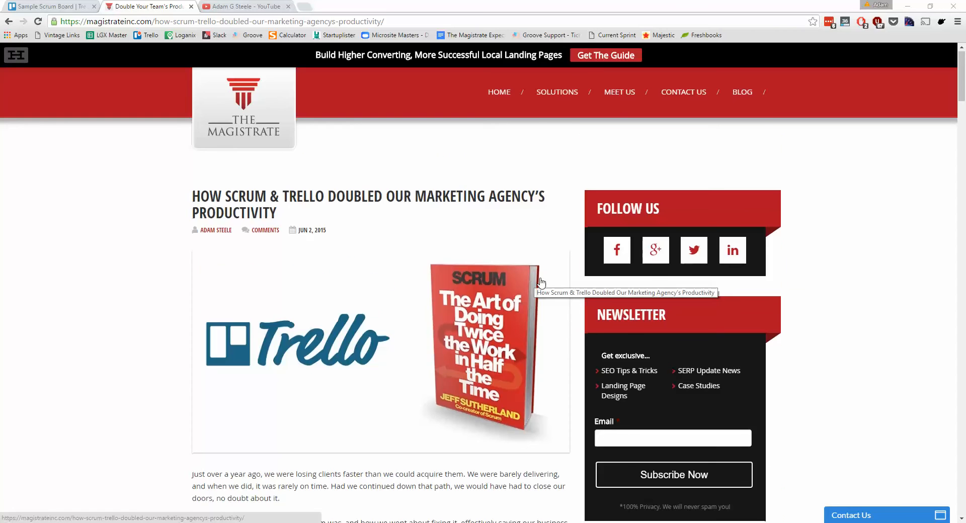
# Skim the blog article on how Scrum and Trello doubled the agency's productivity, from the introduction through The Catalyst section.
pyautogui.scroll(-3, 535, 280)
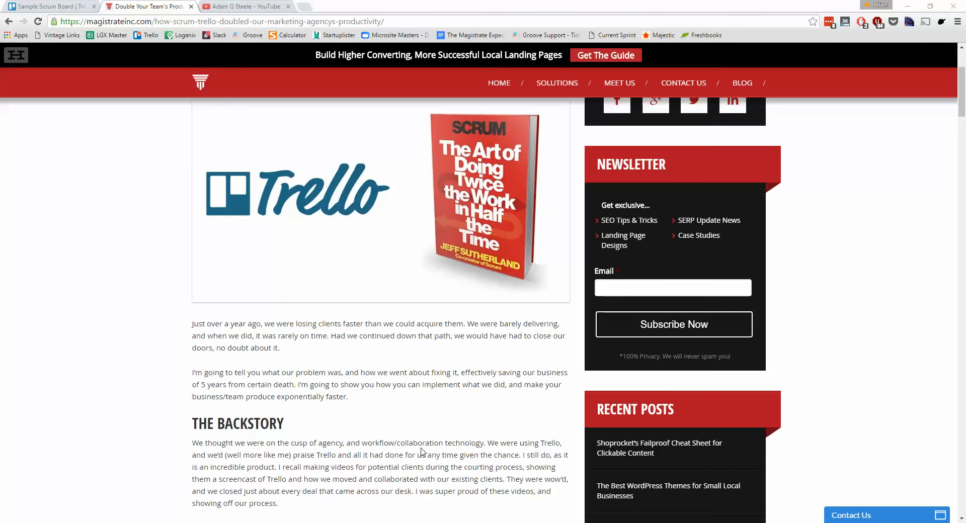
pyautogui.scroll(-7, 451, 421)
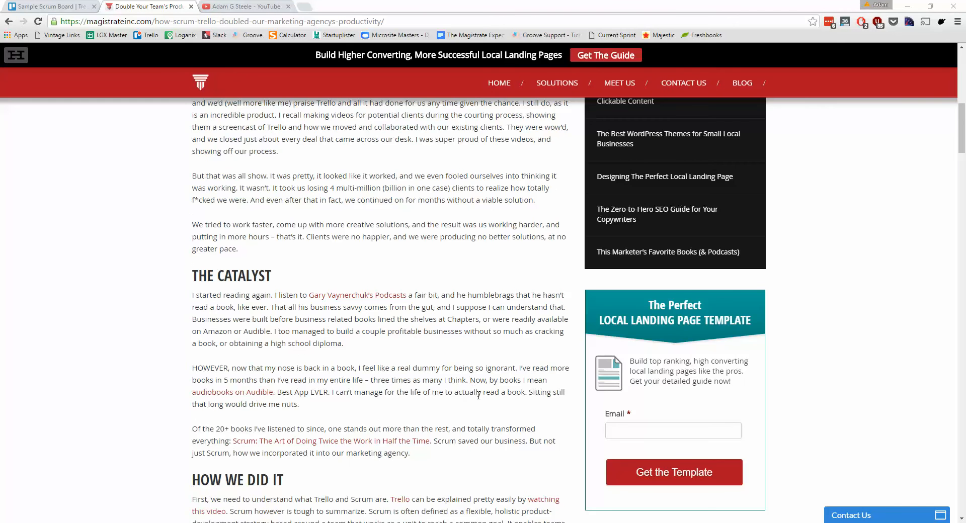
pyautogui.scroll(5, 478, 396)
pyautogui.scroll(-2, 320, 497)
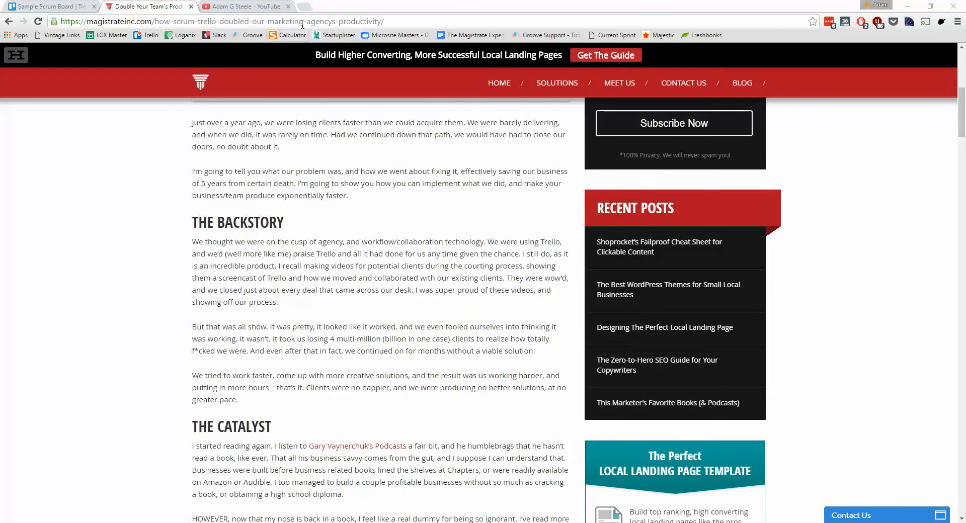
# Switch to the open YouTube channel and look through its recommended videos and show episodes.
pyautogui.click(251, 7)
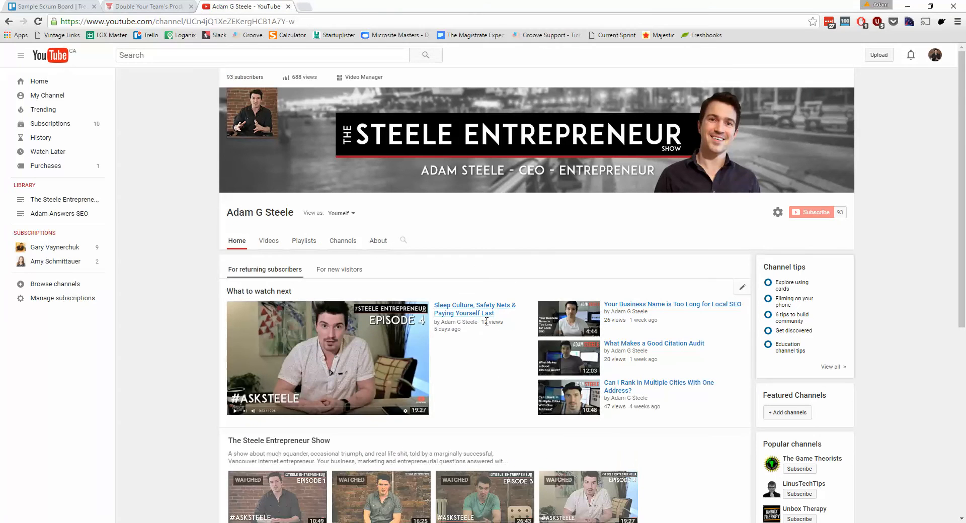
pyautogui.scroll(-1, 503, 428)
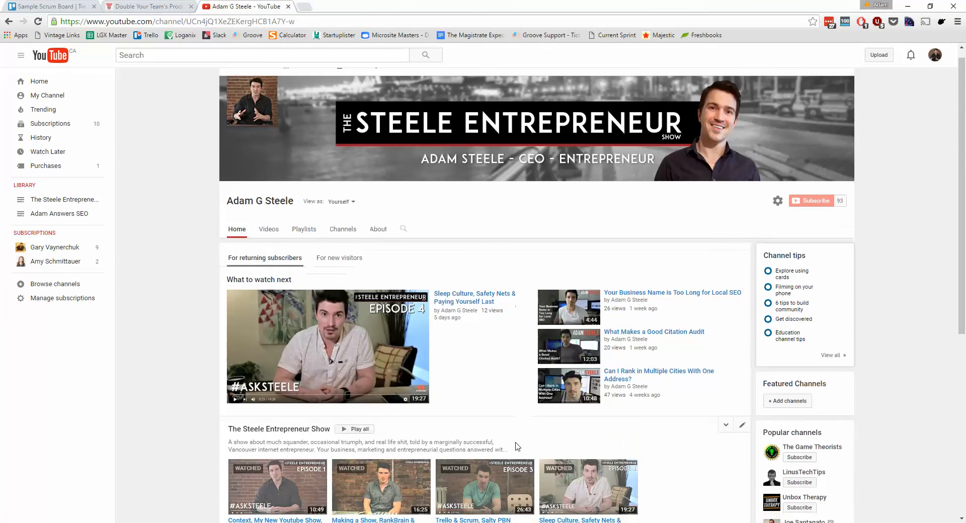
pyautogui.scroll(-1, 516, 446)
pyautogui.click(571, 500)
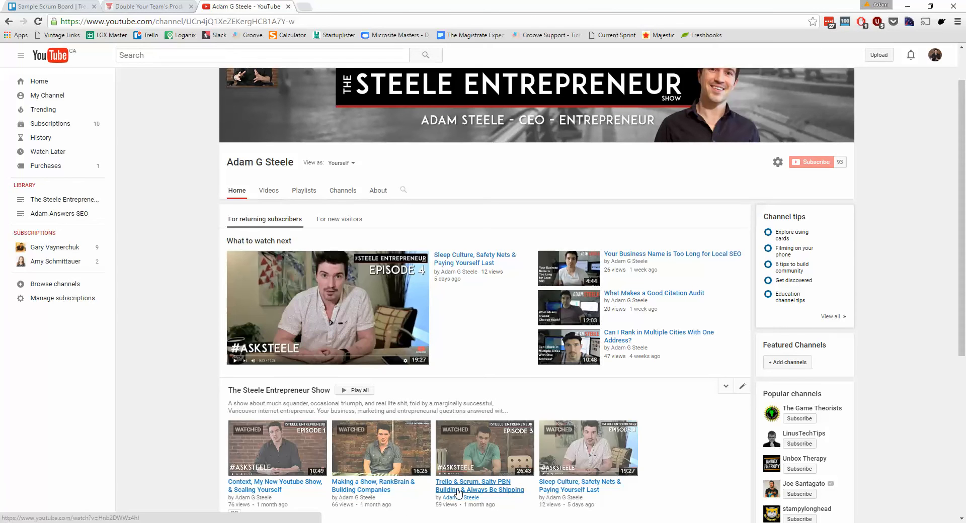
pyautogui.scroll(-1, 475, 484)
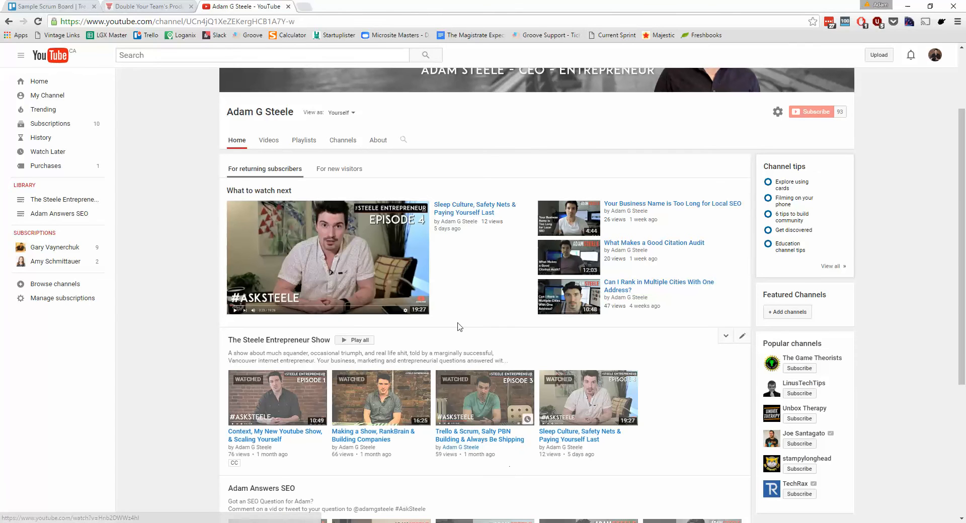
pyautogui.scroll(2, 457, 328)
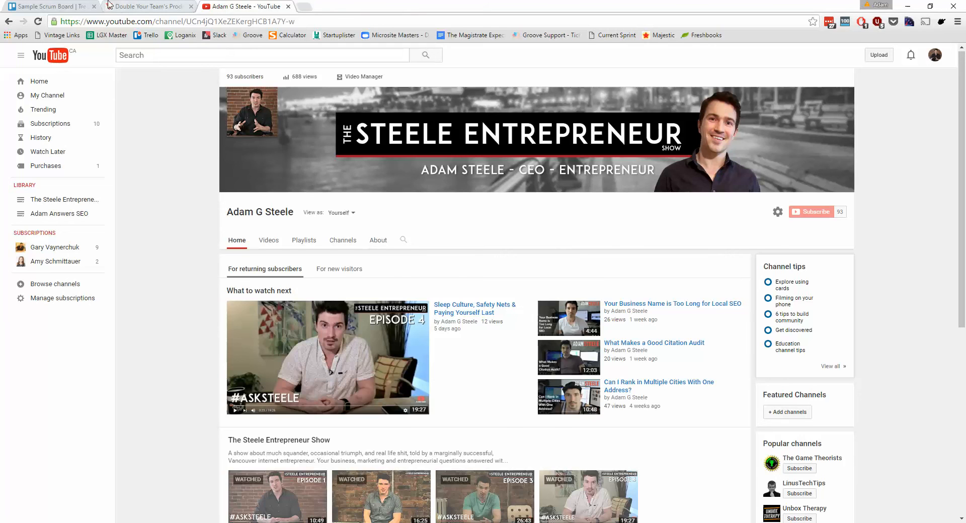
# Switch to the Sample Scrum Board in Trello and look through the cards in the Sprint Planning list.
pyautogui.hotkey('ctrl', 'shift', 'Tab')
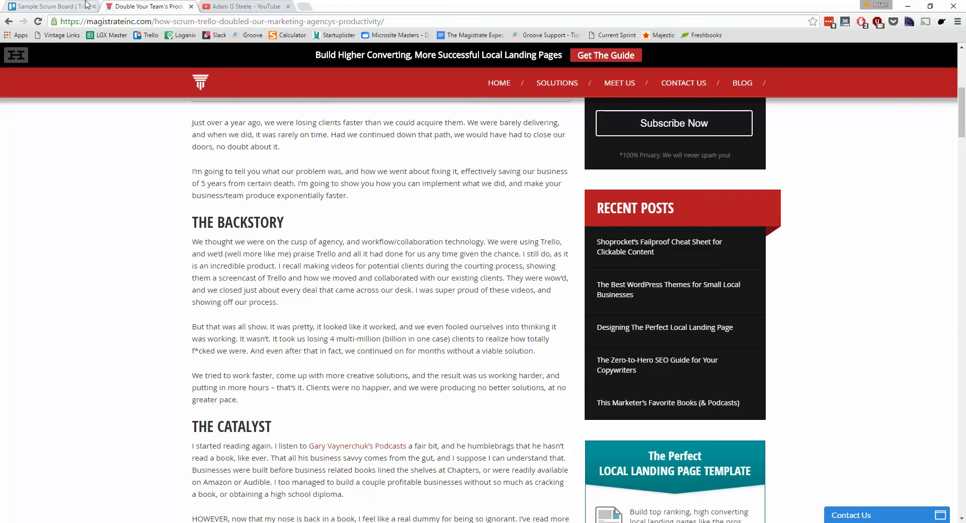
pyautogui.hotkey('ctrl', 'shift', 'Tab')
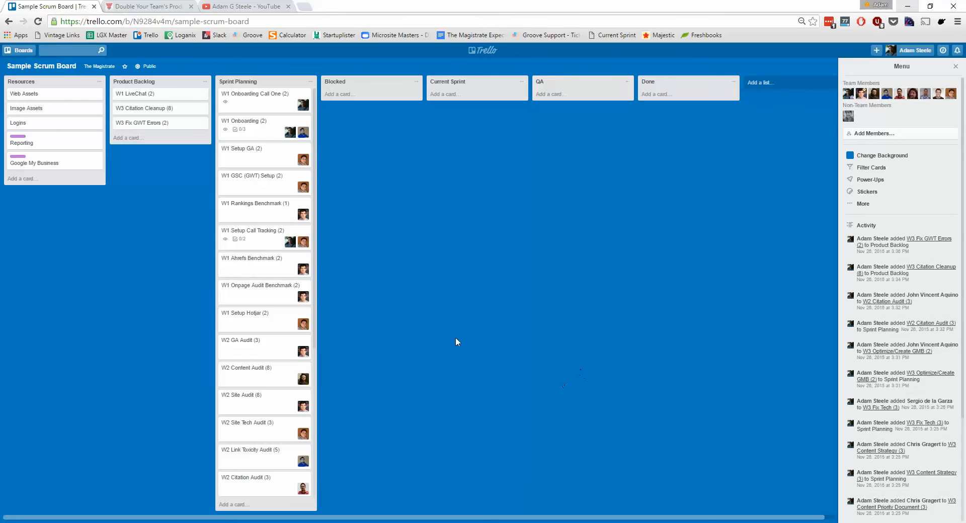
pyautogui.scroll(-5, 277, 179)
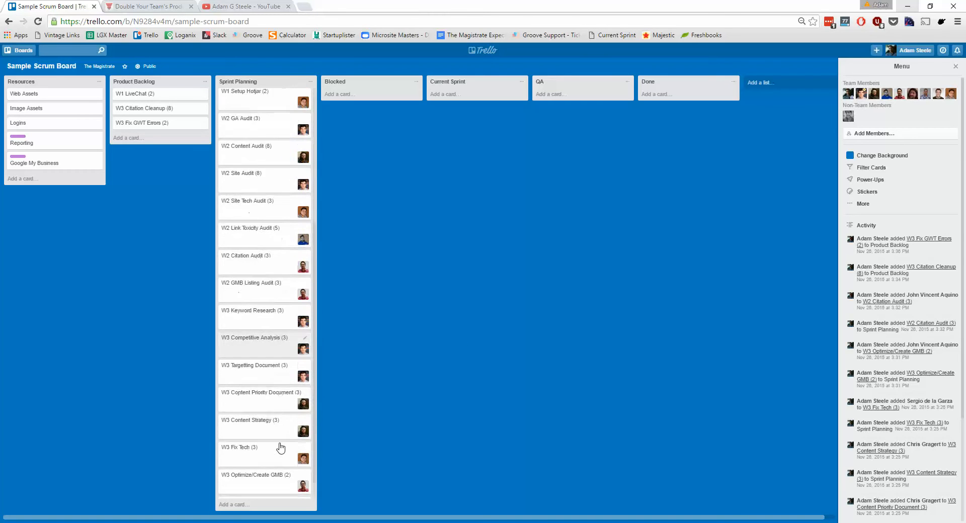
pyautogui.scroll(5, 280, 448)
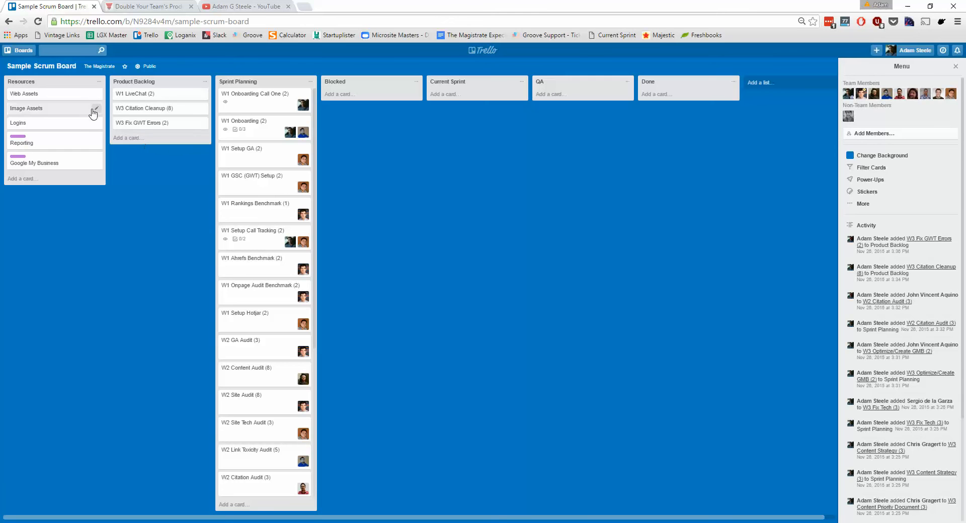
# View the Logins and Image Assets cards in the Resources list, closing each one.
pyautogui.click(65, 131)
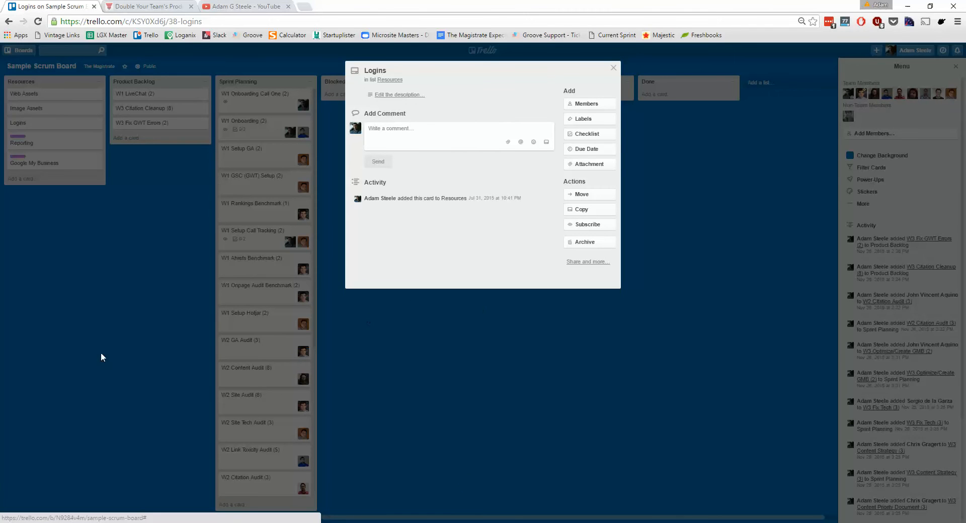
pyautogui.click(591, 359)
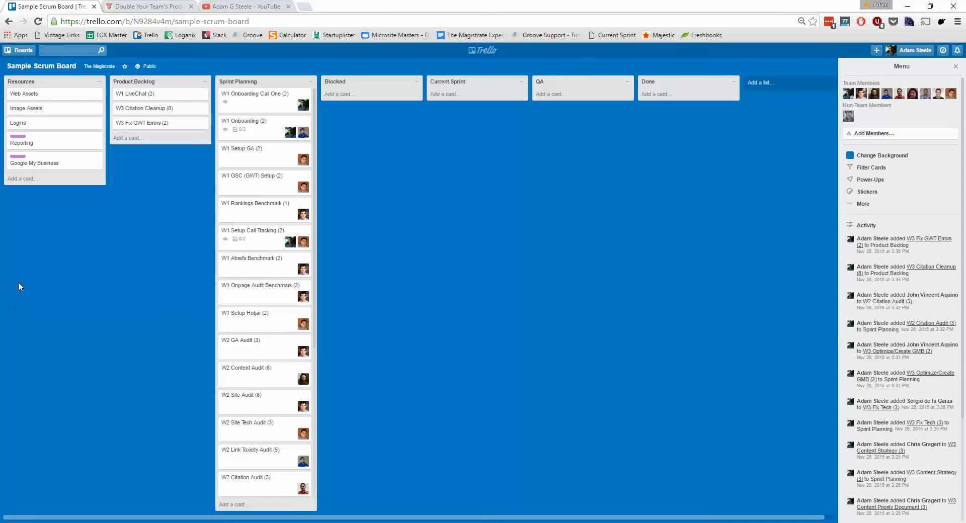
pyautogui.click(41, 108)
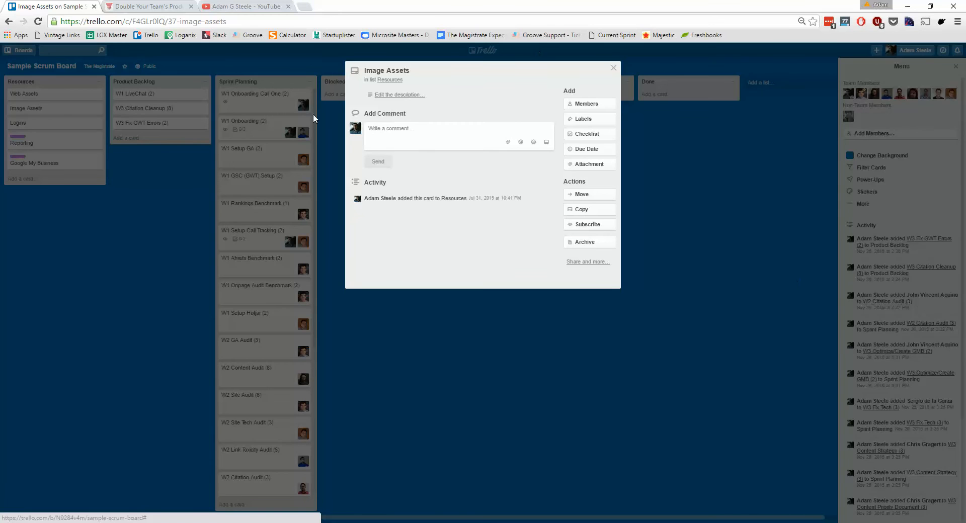
pyautogui.click(541, 390)
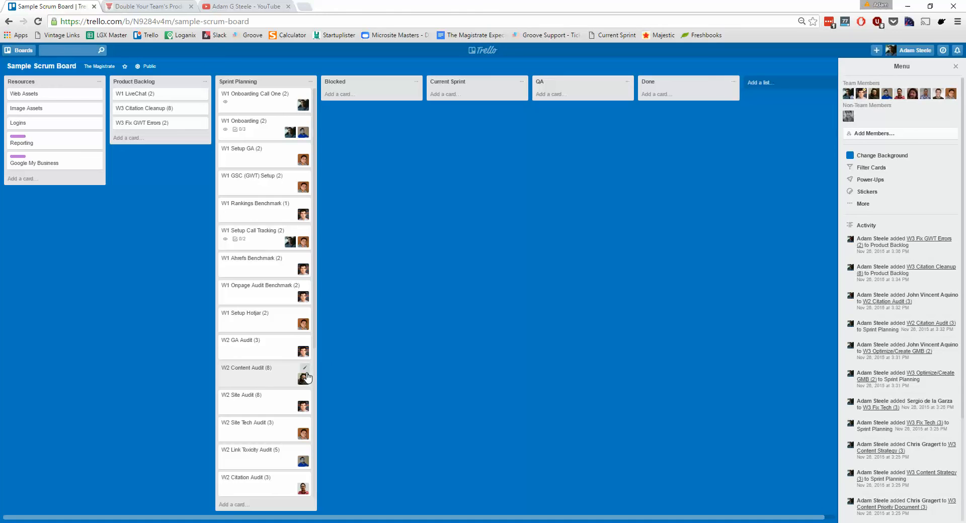
# Move the W1 Onboarding Call One, W1 Onboarding, W1 Setup GA and W1 GSC (GWT) Setup cards from Sprint Planning to Current Sprint.
pyautogui.scroll(-1, 264, 264)
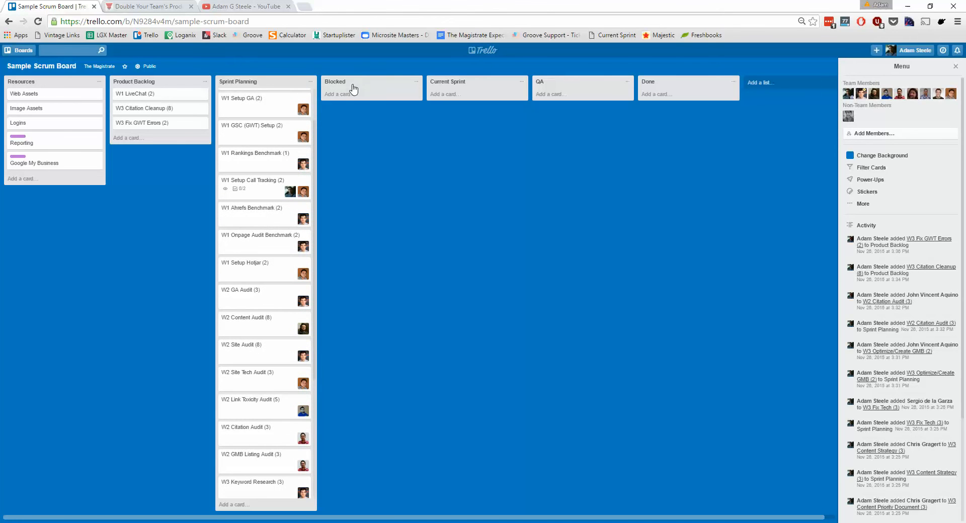
pyautogui.scroll(1, 223, 258)
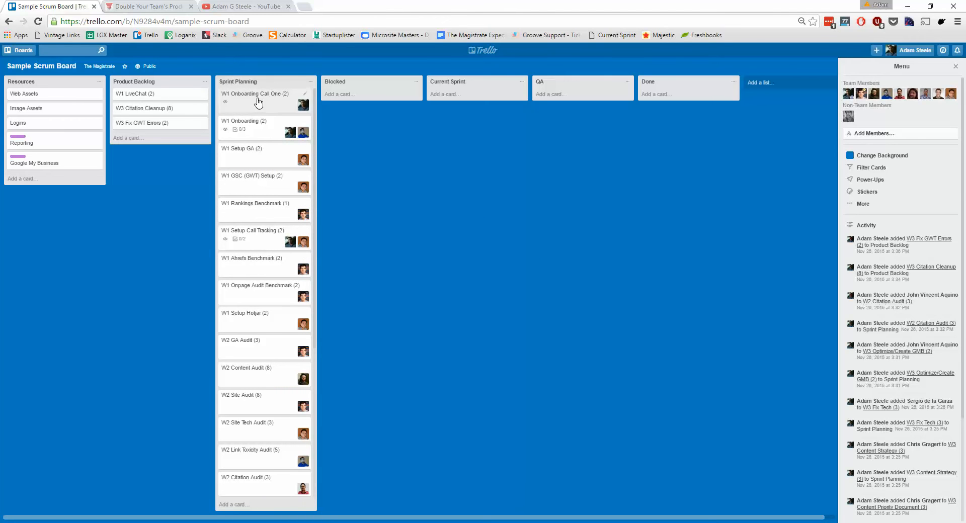
pyautogui.moveTo(259, 96); pyautogui.dragTo(440, 104)
pyautogui.moveTo(262, 97); pyautogui.dragTo(468, 127)
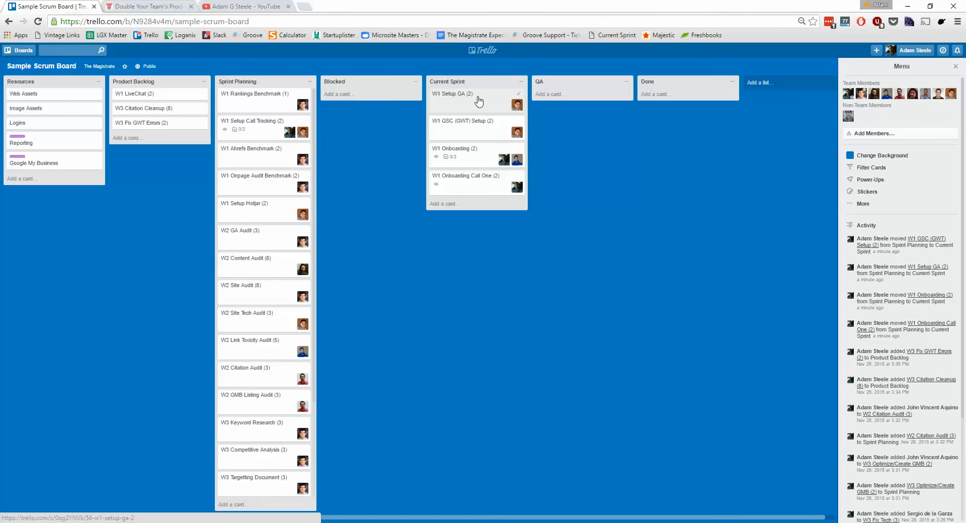
# Examine the W1 Setup GA card and its checklist's entry field, then close the card without adding an item.
pyautogui.click(478, 101)
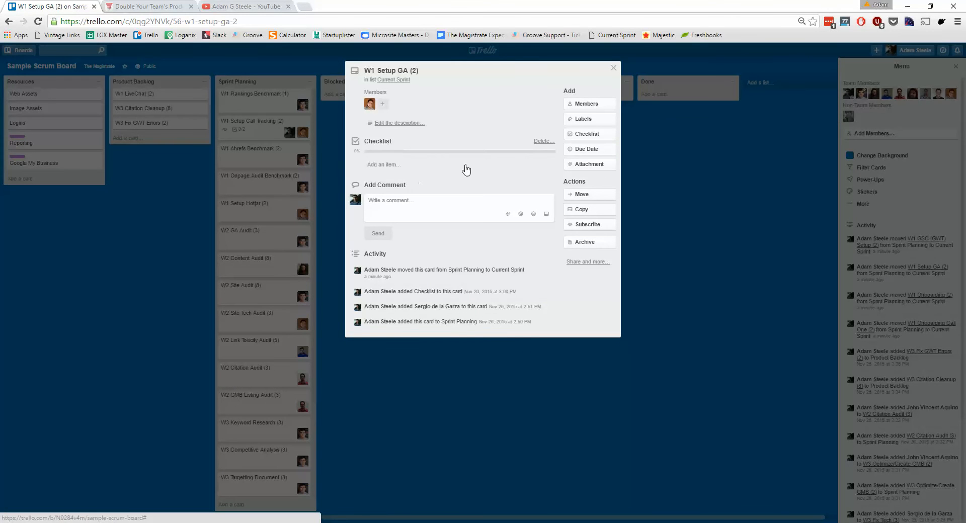
pyautogui.click(400, 165)
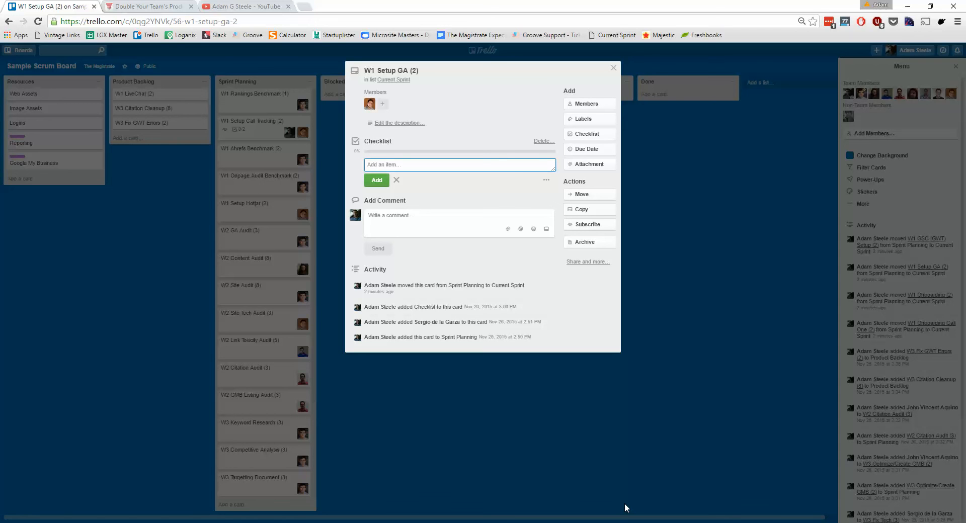
pyautogui.press('Escape')
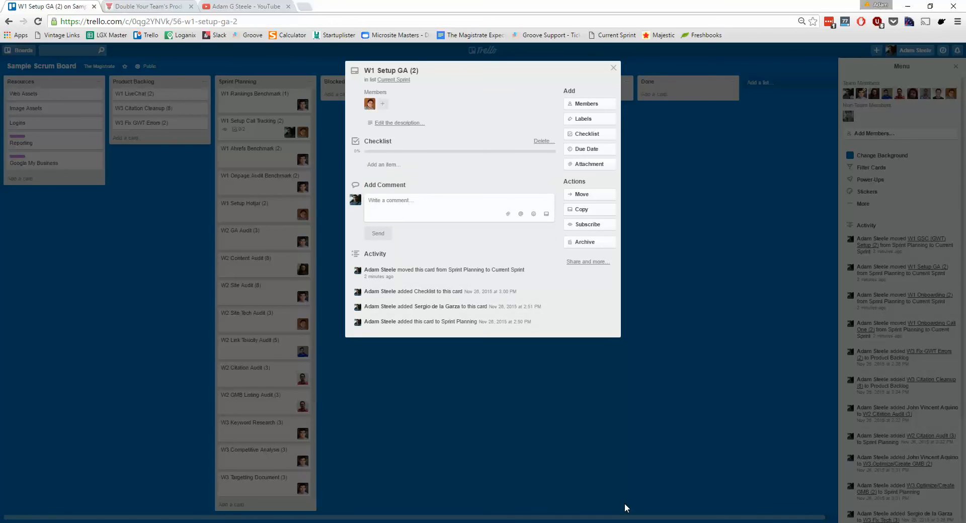
pyautogui.press('Escape')
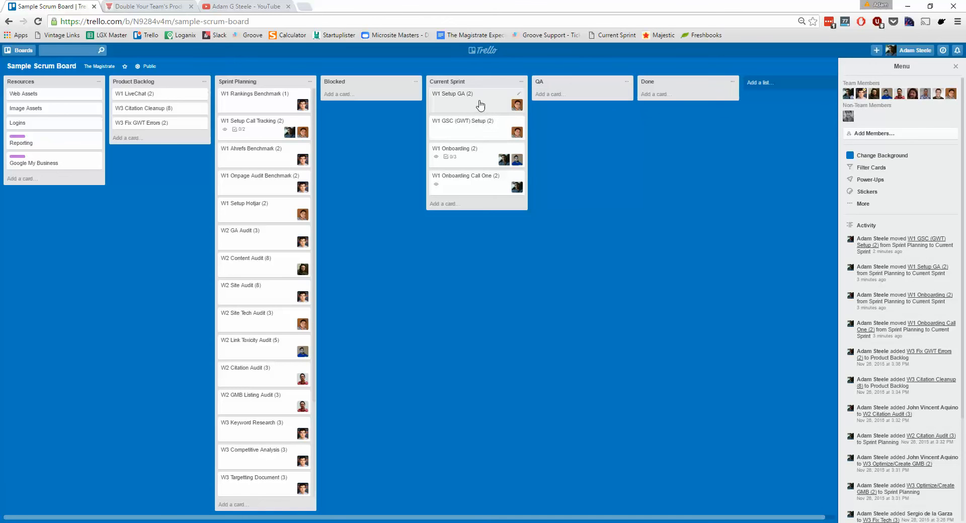
# Move the W1 Setup GA card from Current Sprint to QA and review its details.
pyautogui.moveTo(479, 105); pyautogui.dragTo(604, 103)
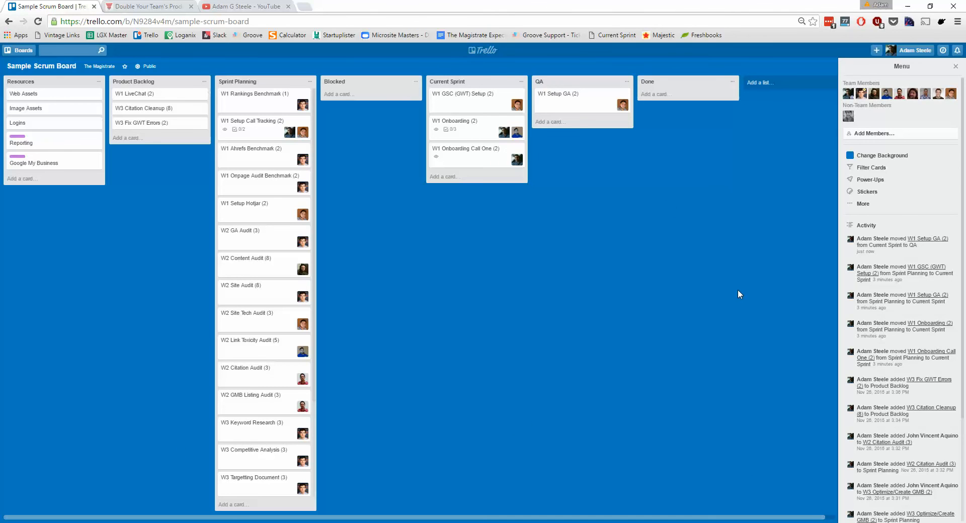
pyautogui.click(581, 100)
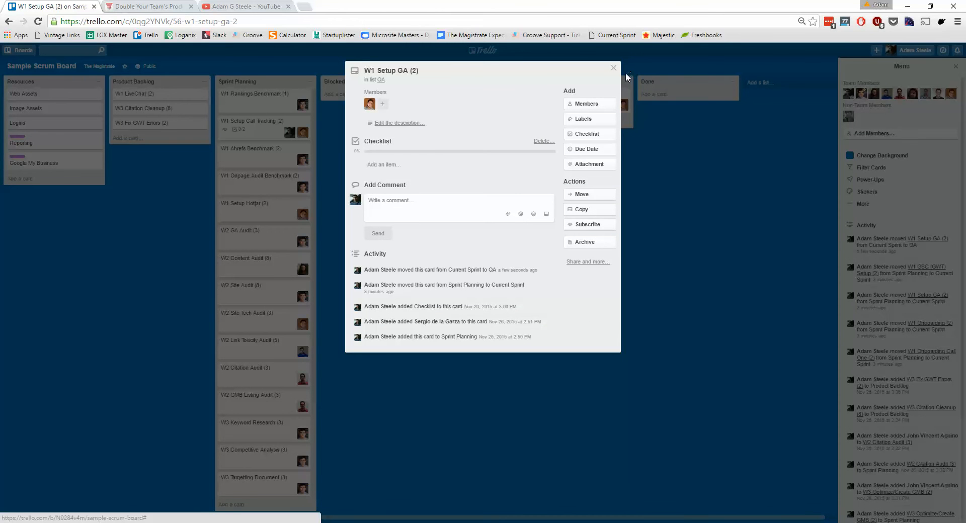
pyautogui.click(613, 68)
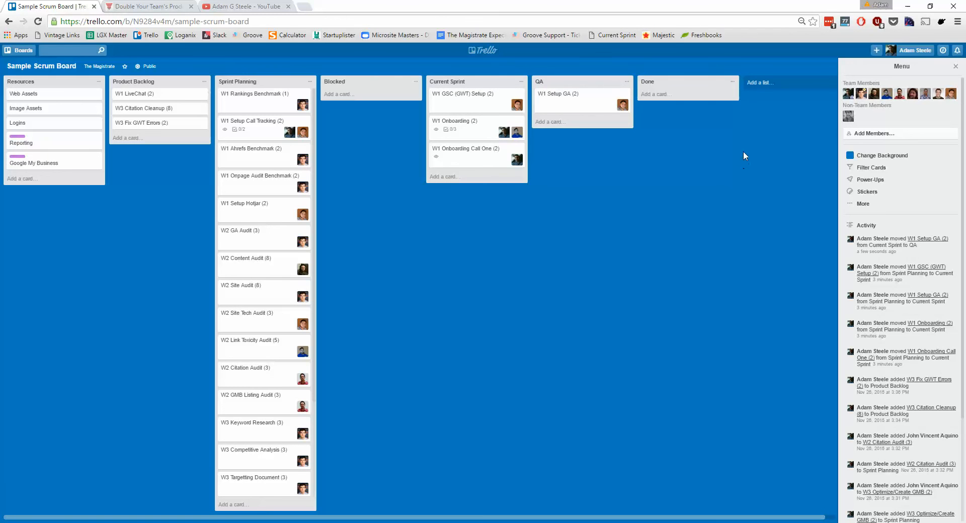
# Move the W1 Setup GA card from QA to Done.
pyautogui.moveTo(578, 101)
pyautogui.mouseDown()
pyautogui.moveTo(487, 106)
pyautogui.moveTo(506, 68)
pyautogui.moveTo(576, 101)
pyautogui.mouseUp()
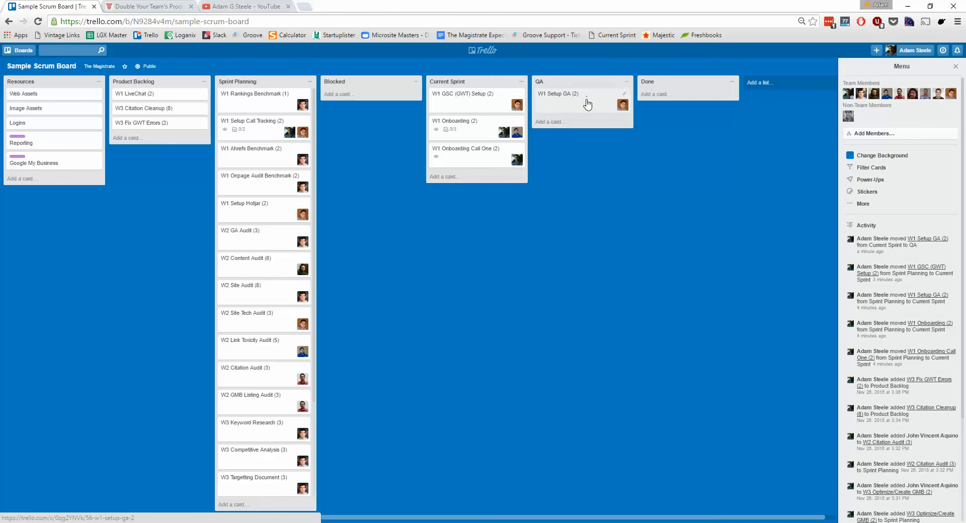
pyautogui.moveTo(589, 106); pyautogui.dragTo(564, 97)
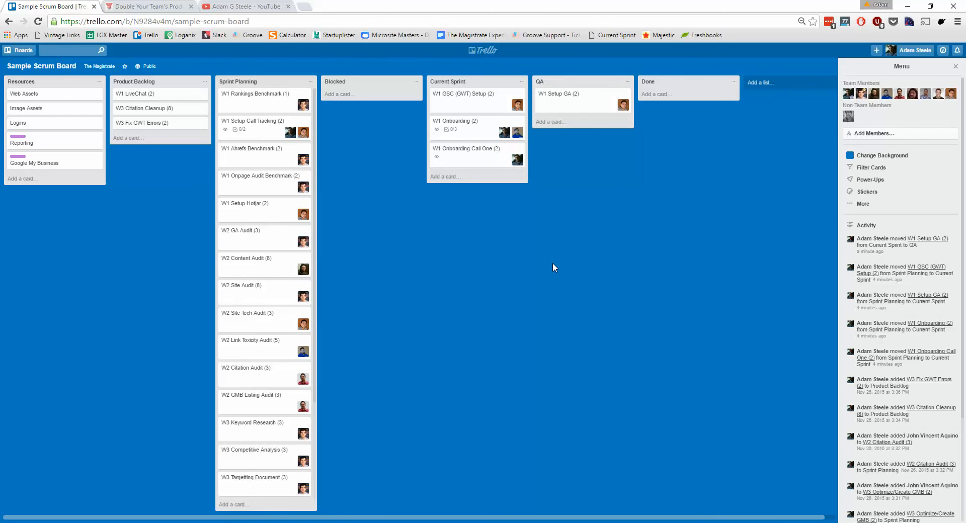
pyautogui.moveTo(578, 101); pyautogui.dragTo(681, 129)
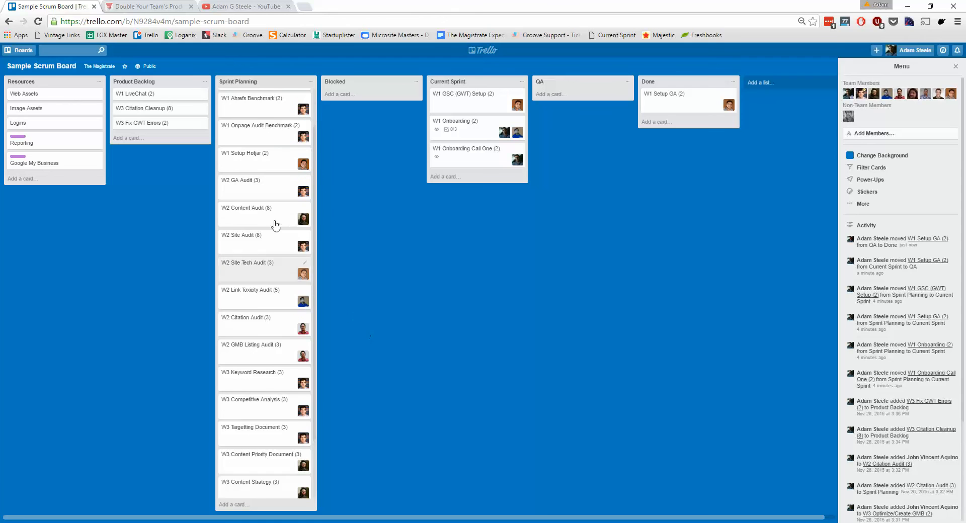
pyautogui.click(463, 98)
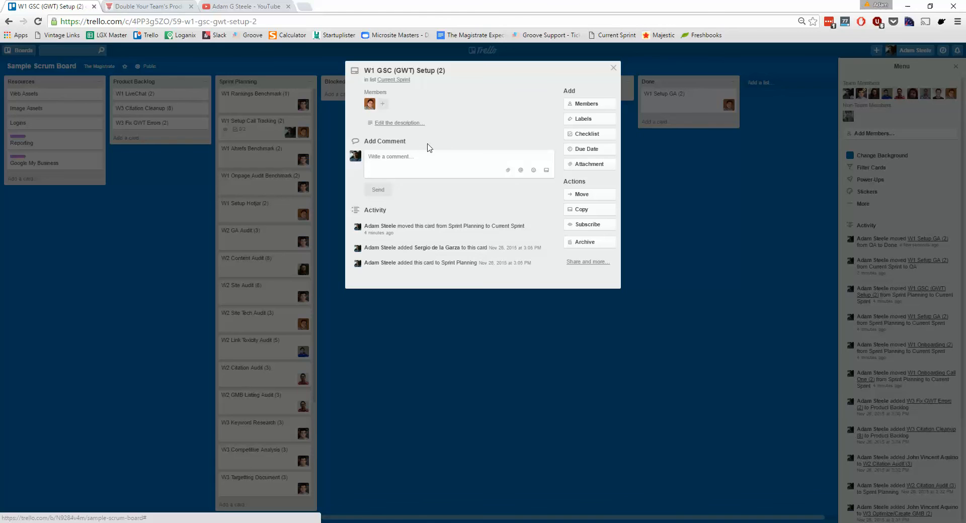
pyautogui.write('t')
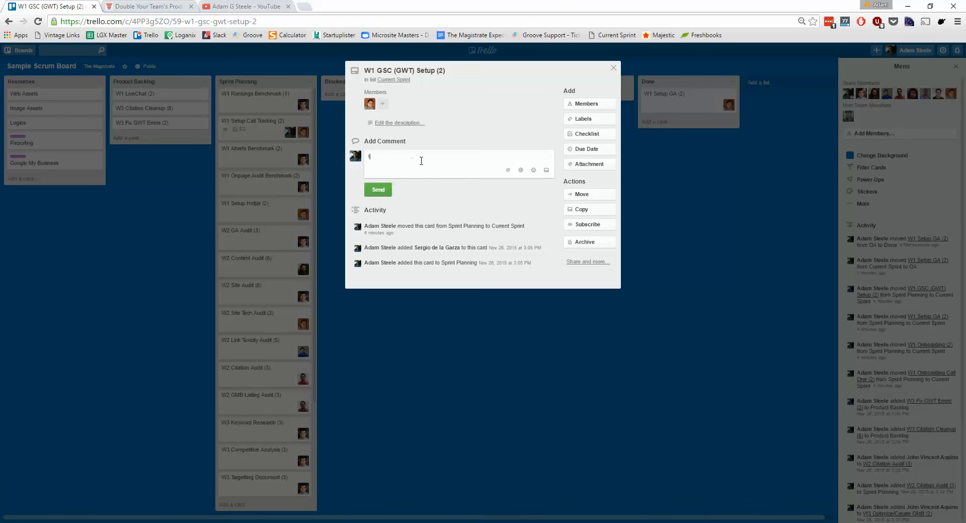
pyautogui.write('e')
pyautogui.press('BackSpace')
pyautogui.press('BackSpace')
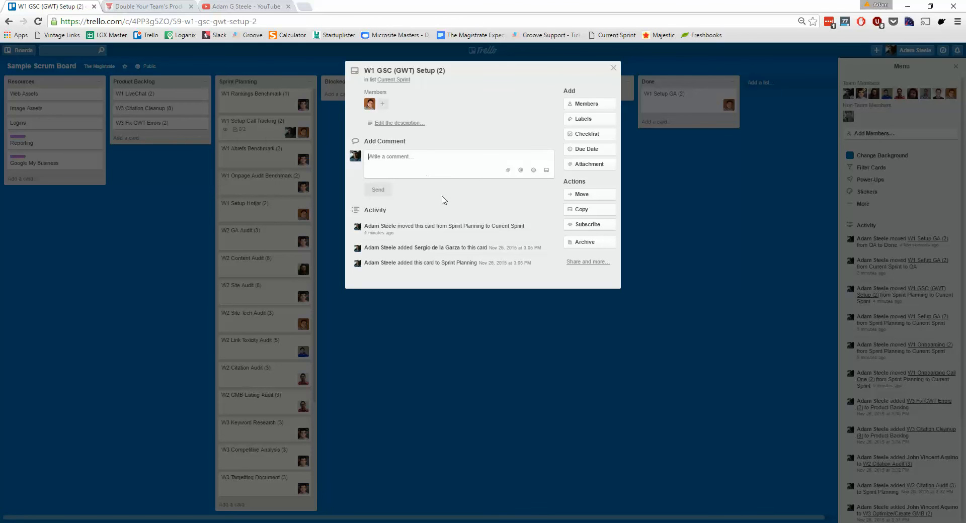
pyautogui.click(719, 432)
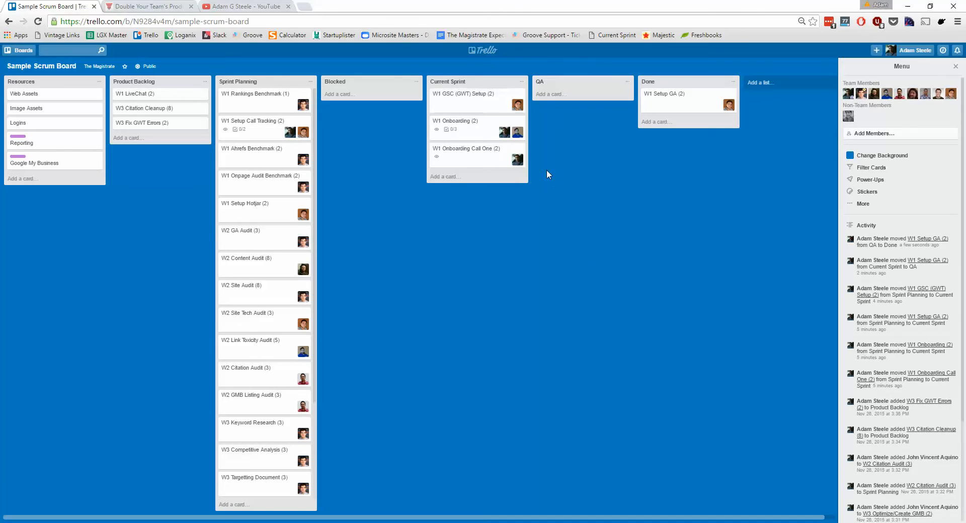
# Examine the label colours offered for the W1 GSC (GWT) Setup card, then close it without assigning one.
pyautogui.click(498, 103)
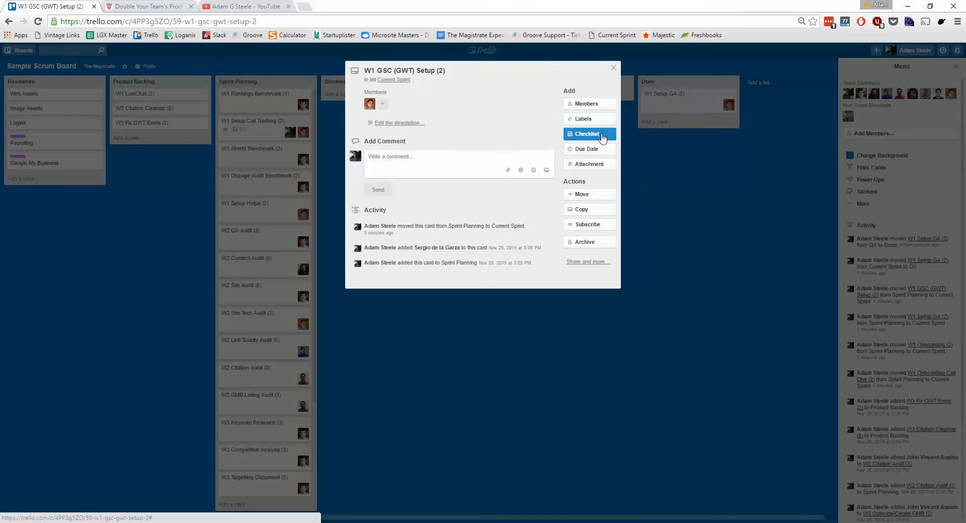
pyautogui.click(599, 120)
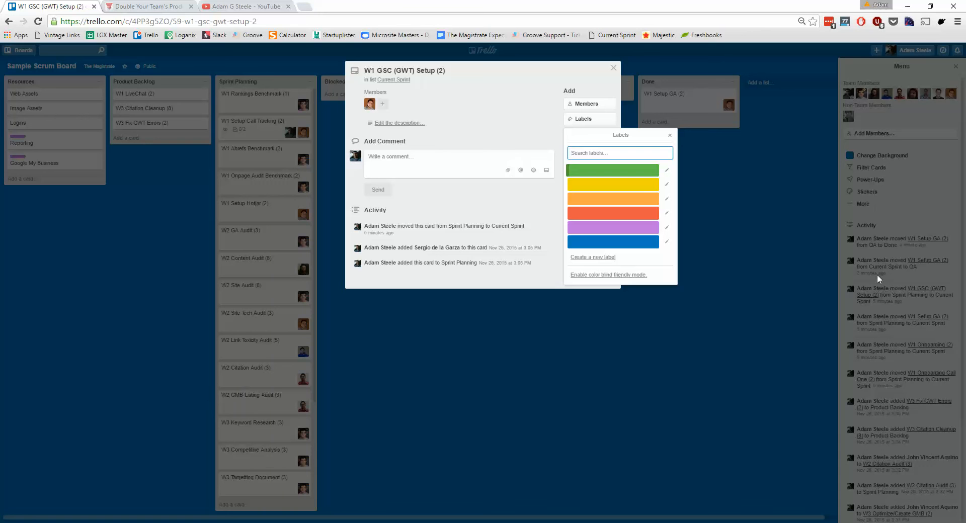
pyautogui.press('Down')
pyautogui.press('Down')
pyautogui.press('Down')
pyautogui.click(776, 405)
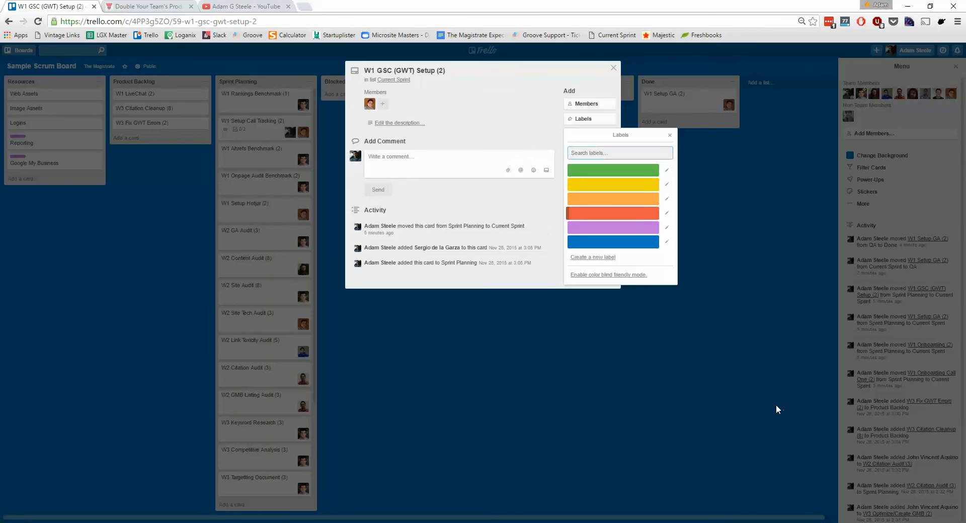
pyautogui.click(776, 406)
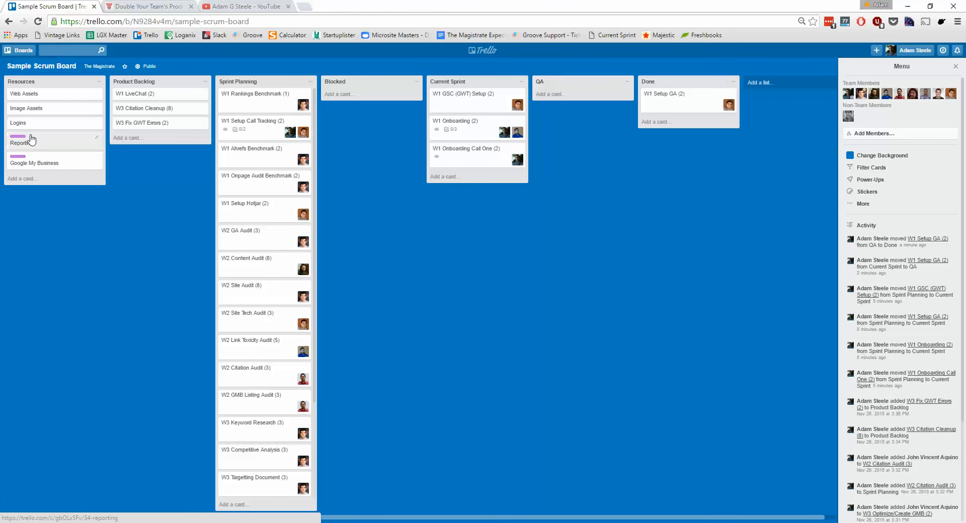
pyautogui.click(479, 96)
pyautogui.click(584, 118)
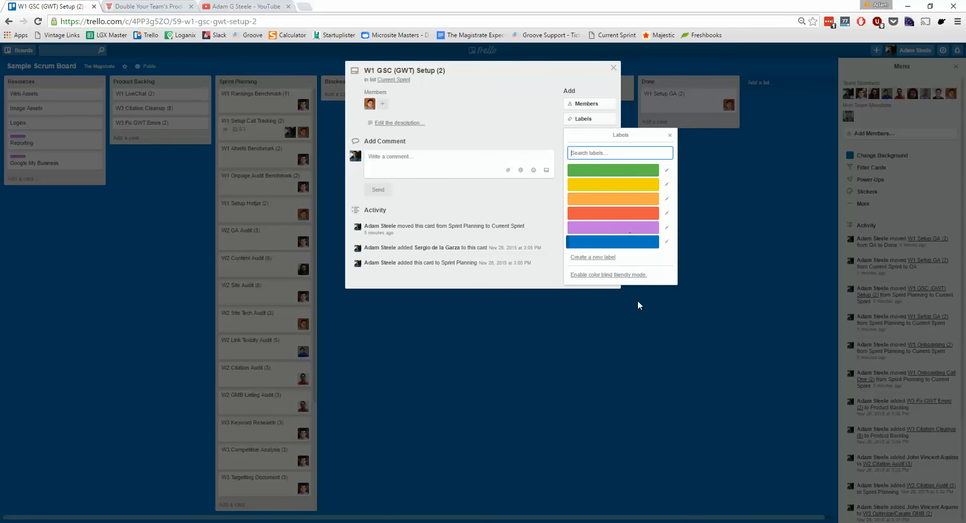
pyautogui.click(668, 372)
pyautogui.click(636, 326)
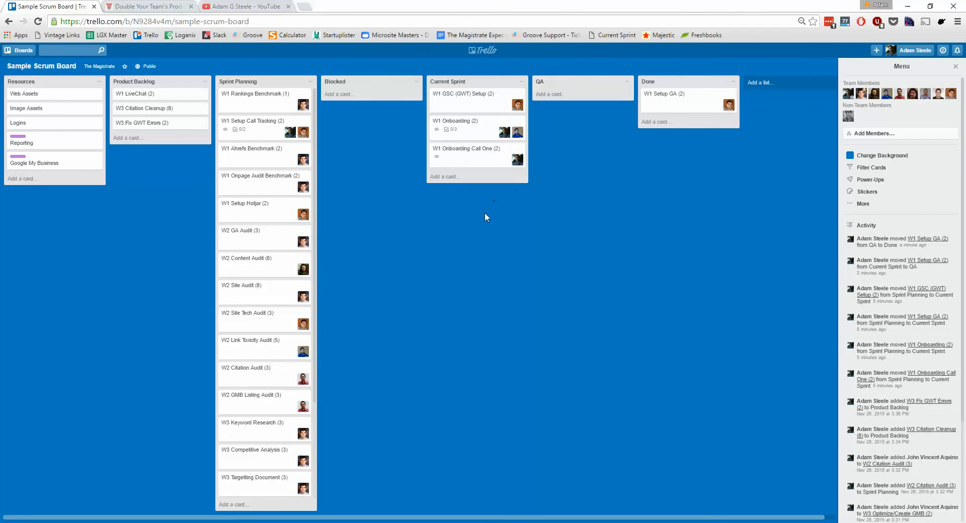
pyautogui.scroll(-3, 296, 244)
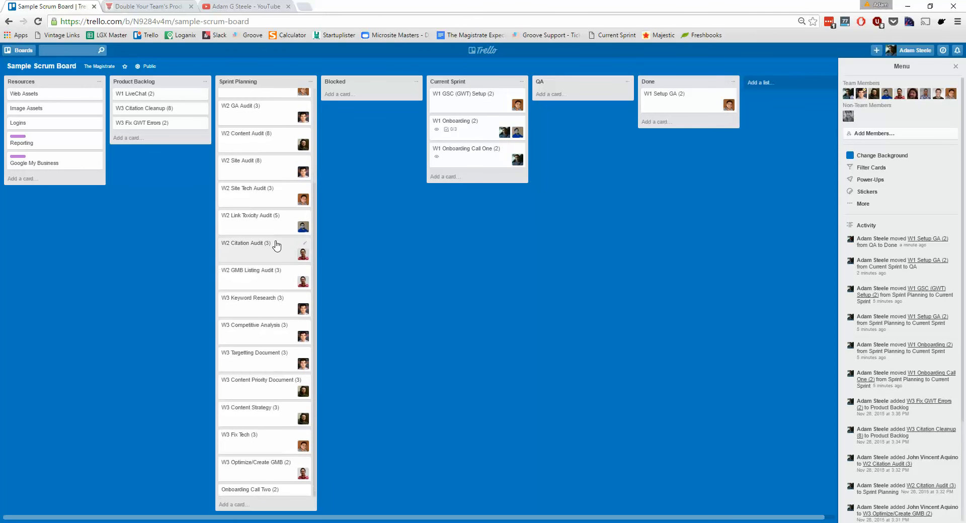
pyautogui.click(485, 186)
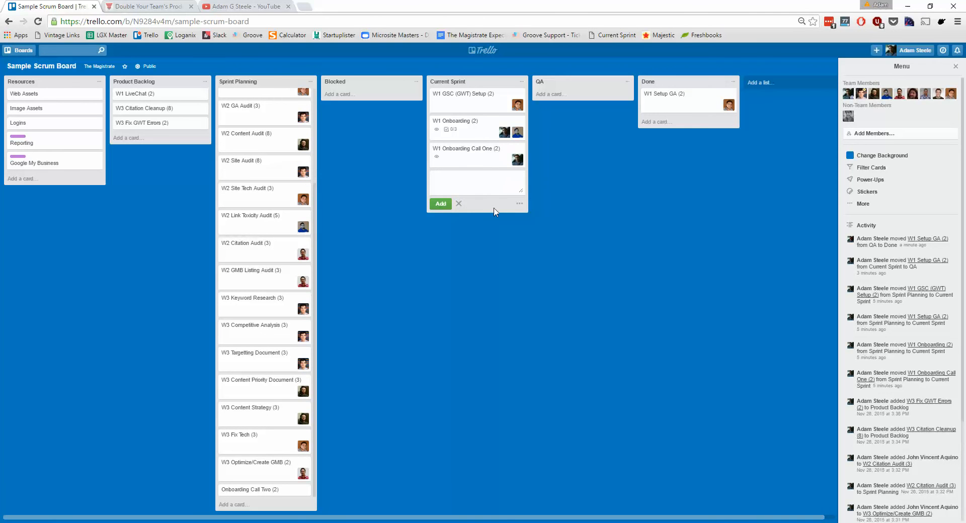
pyautogui.click(608, 220)
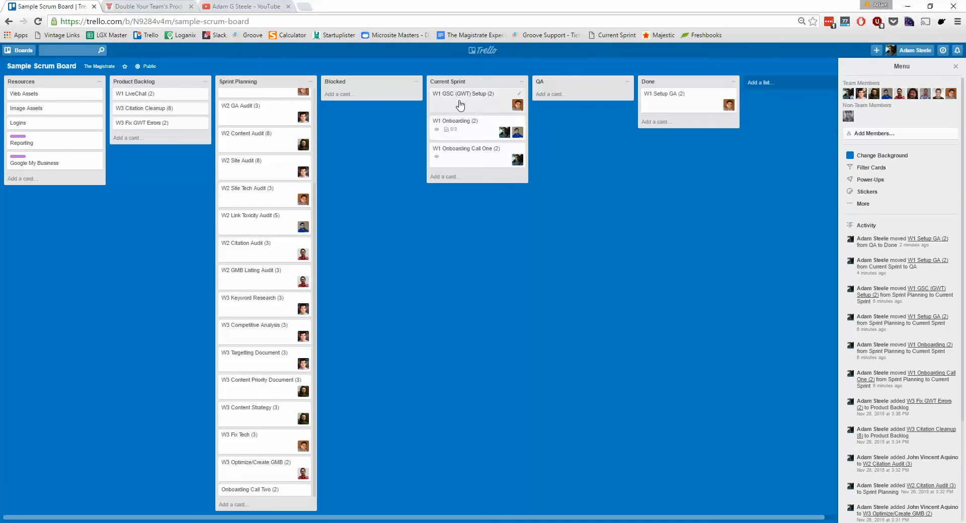
# Assign the green label to the W1 GSC (GWT) Setup card in Current Sprint and close the card.
pyautogui.click(493, 103)
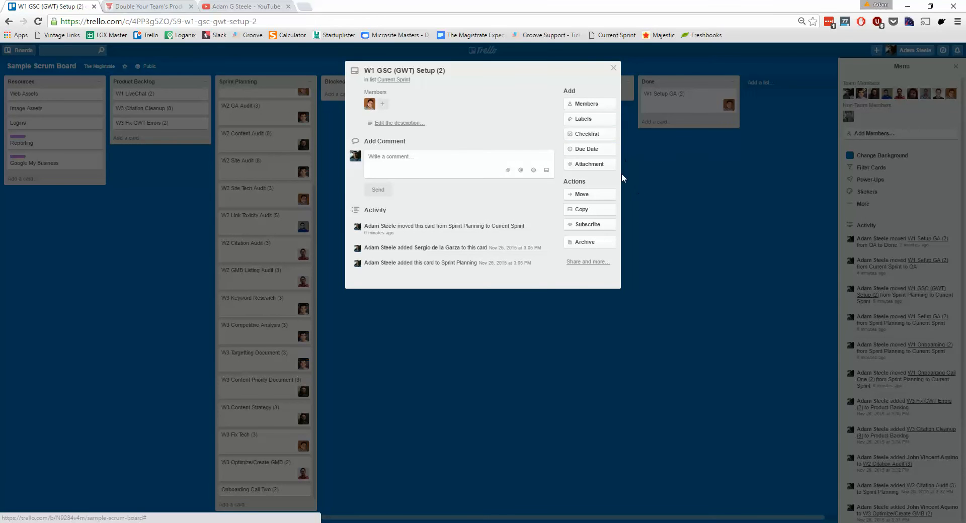
pyautogui.click(593, 121)
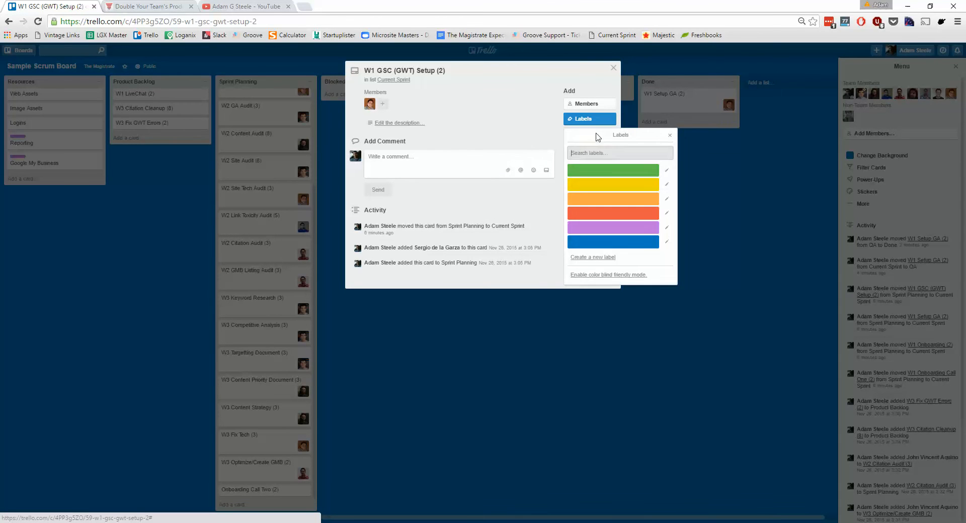
pyautogui.click(608, 171)
pyautogui.click(644, 257)
pyautogui.click(644, 258)
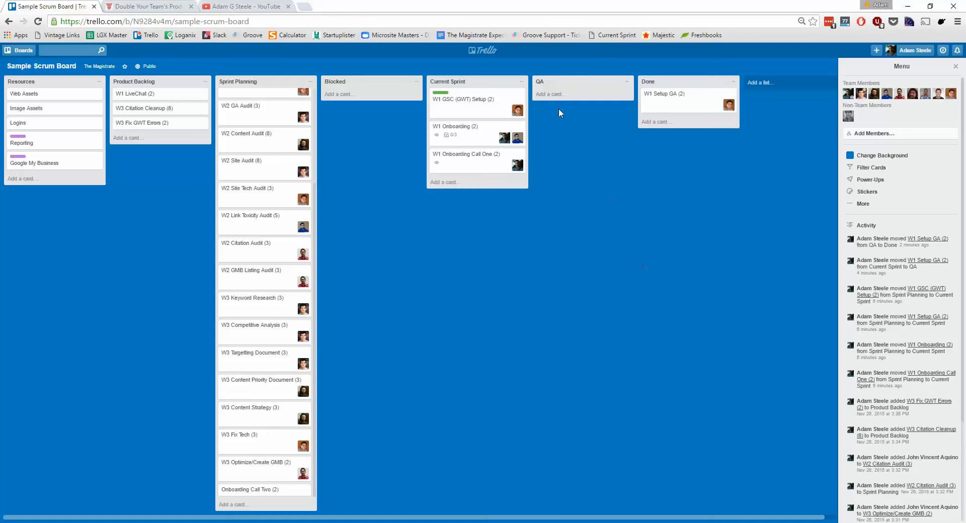
# Add the orange label to the W1 GSC (GWT) Setup card as a second label using its quick edit options.
pyautogui.click(518, 97)
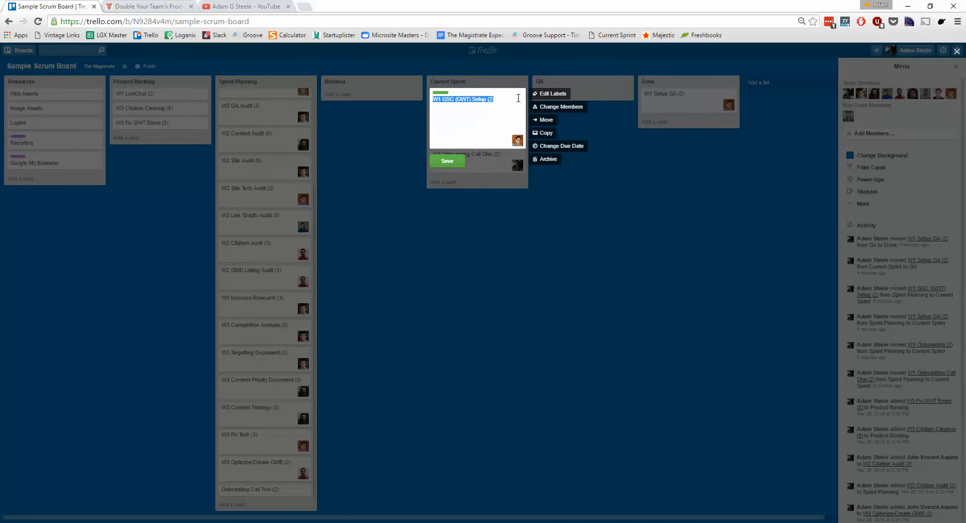
pyautogui.click(561, 107)
pyautogui.press('Escape')
pyautogui.click(553, 93)
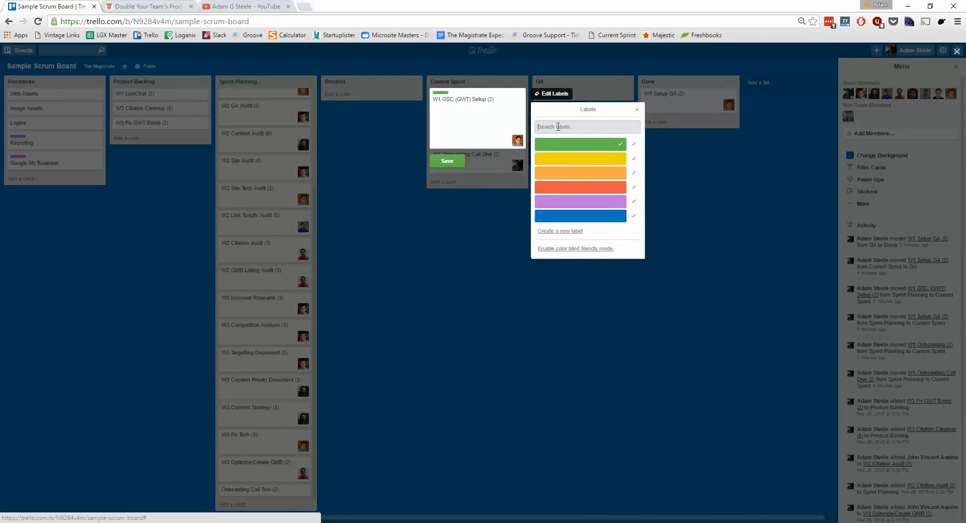
pyautogui.click(583, 173)
pyautogui.click(669, 260)
pyautogui.click(435, 418)
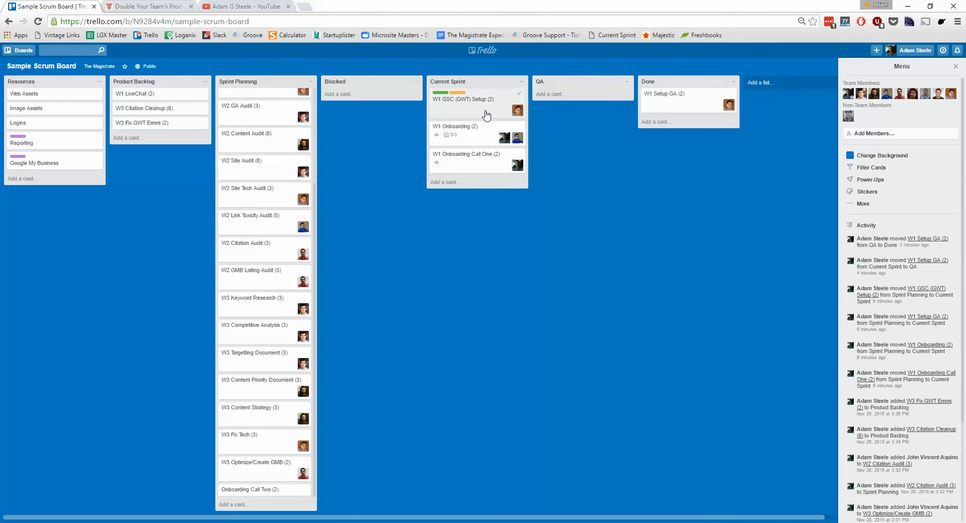
pyautogui.moveTo(483, 106); pyautogui.dragTo(454, 107)
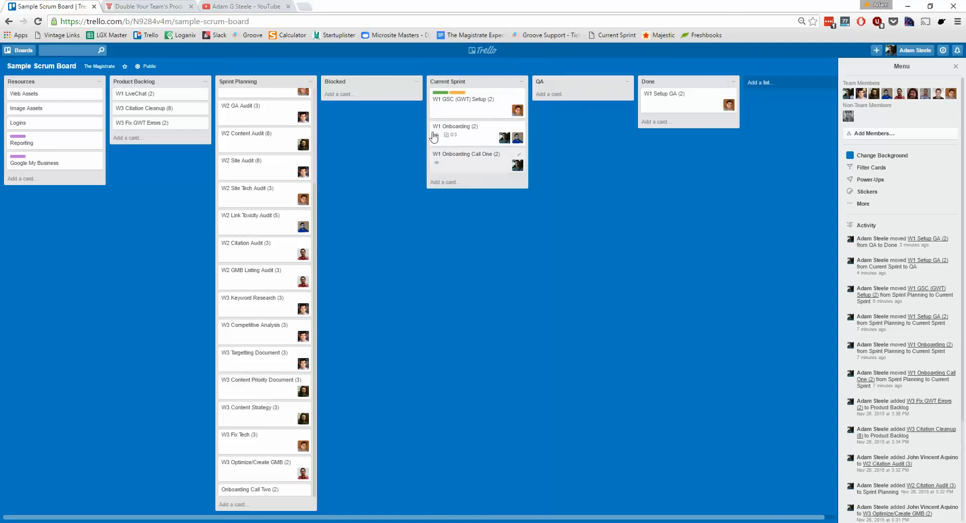
# Assign the green label to the W1 Onboarding card in Current Sprint using quick edit.
pyautogui.click(519, 126)
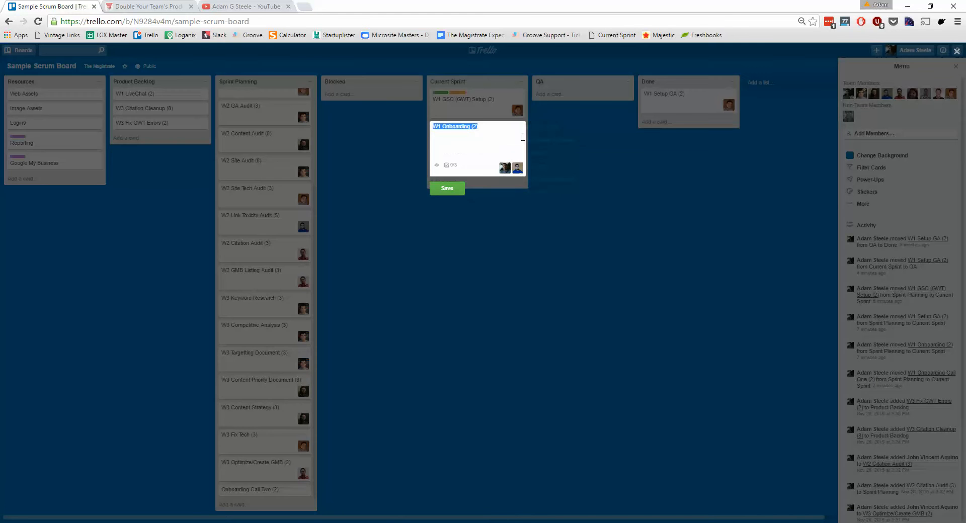
pyautogui.click(551, 127)
pyautogui.click(595, 179)
pyautogui.press('Escape')
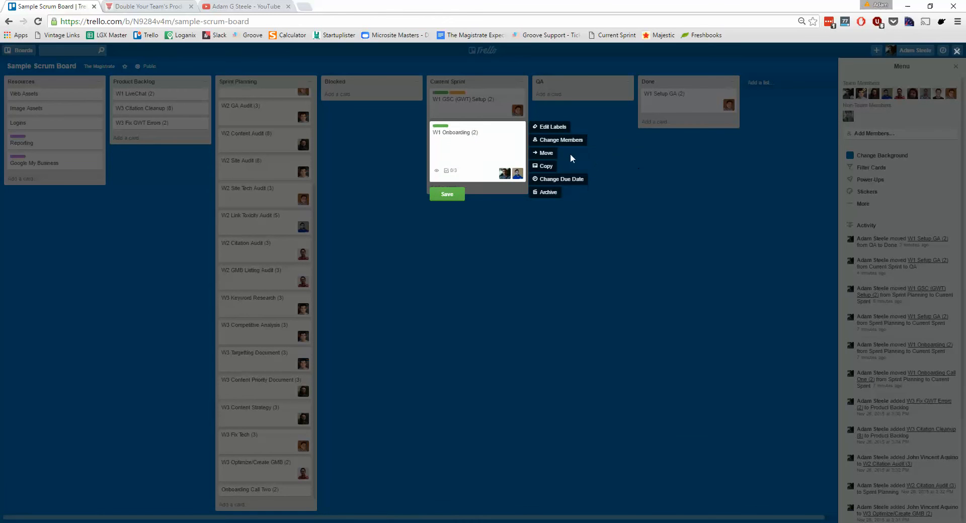
pyautogui.click(564, 167)
# Assign the green label to the W1 Onboarding Call One card in Current Sprint using quick edit.
pyautogui.click(520, 160)
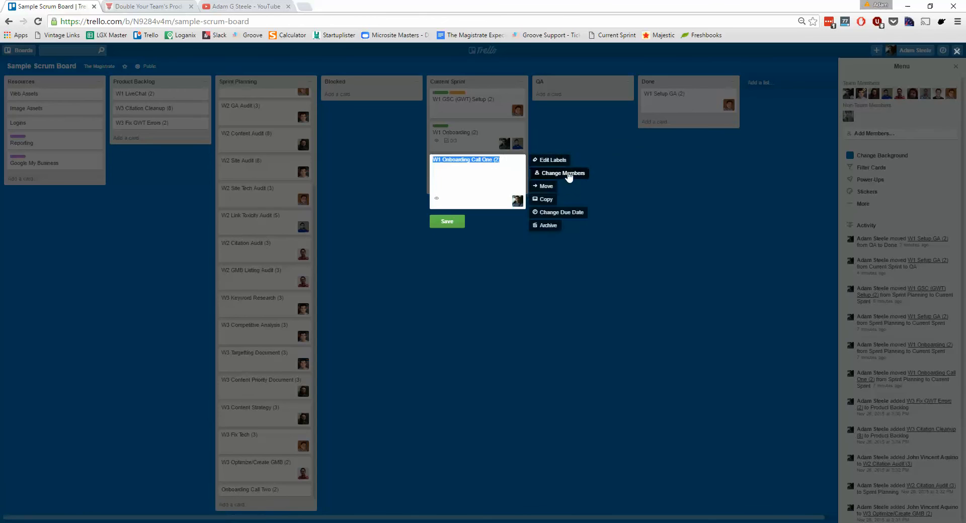
pyautogui.click(564, 161)
pyautogui.click(730, 304)
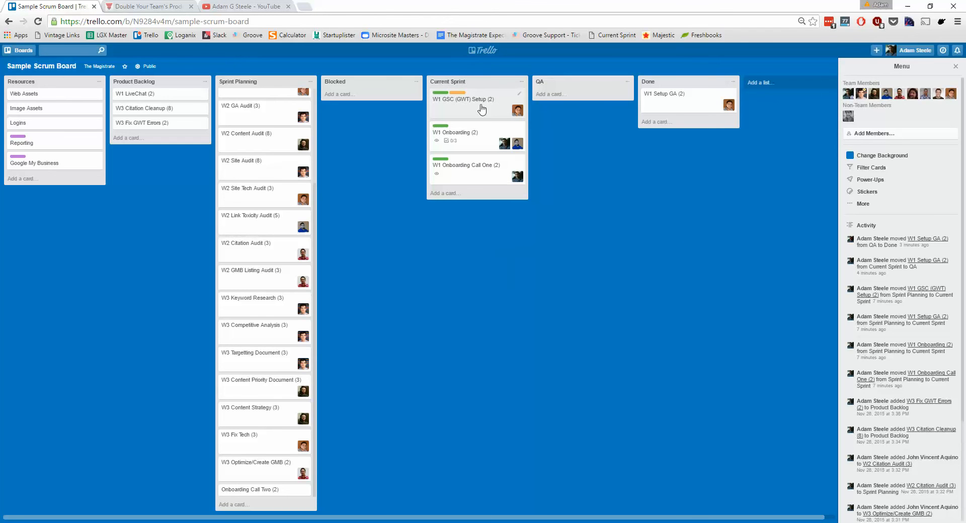
pyautogui.moveTo(481, 107)
pyautogui.mouseDown()
pyautogui.moveTo(564, 98)
pyautogui.moveTo(477, 109)
pyautogui.mouseUp()
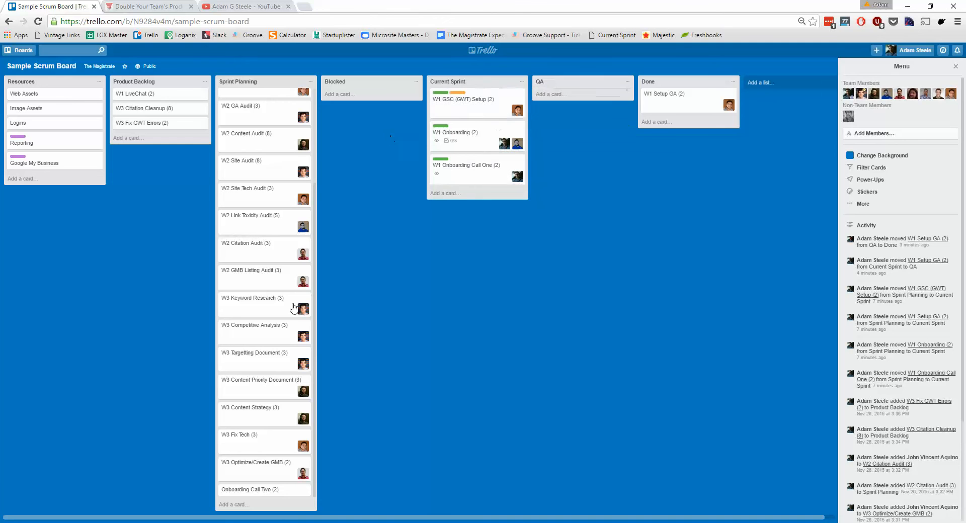
# Review the W1 Onboarding card's checklist and the W1 Onboarding Call One card's attachment sources, closing both cards unchanged.
pyautogui.click(471, 135)
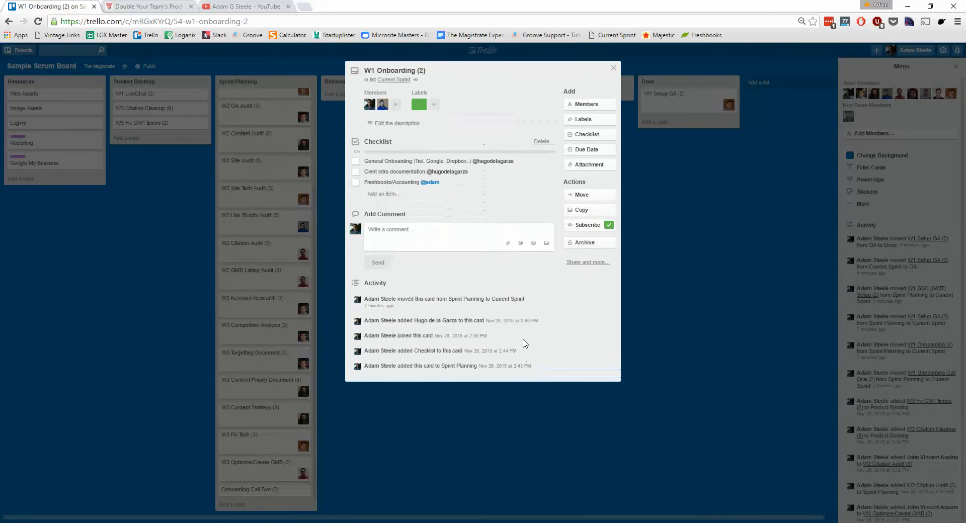
pyautogui.click(689, 412)
pyautogui.click(518, 177)
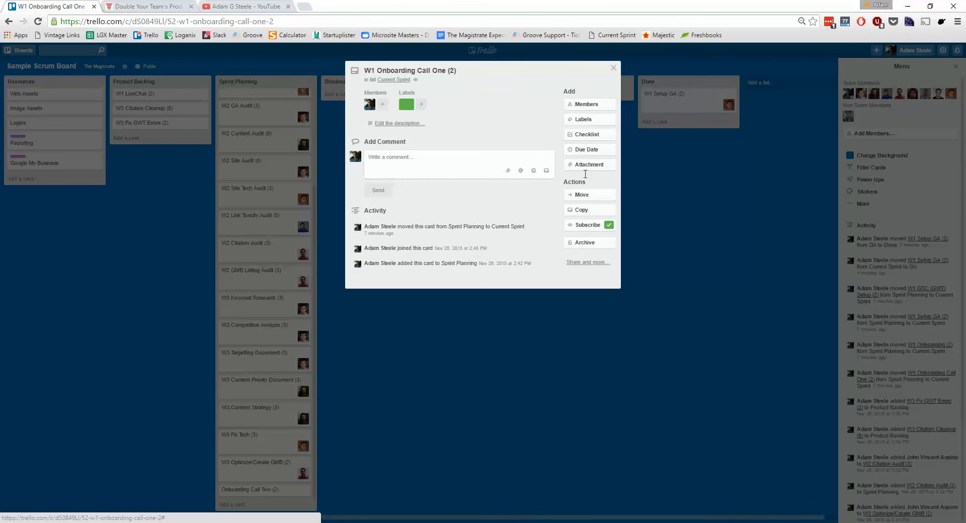
pyautogui.click(588, 166)
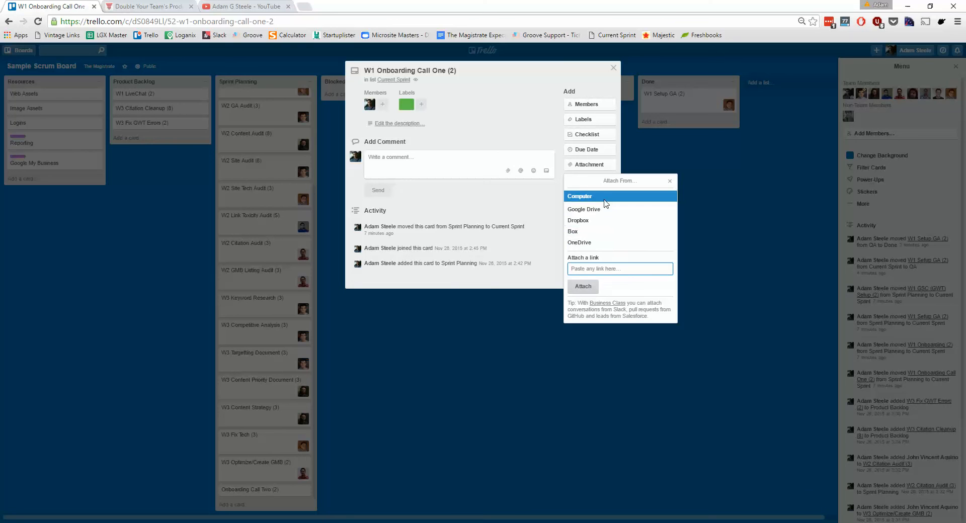
pyautogui.click(712, 249)
pyautogui.click(713, 248)
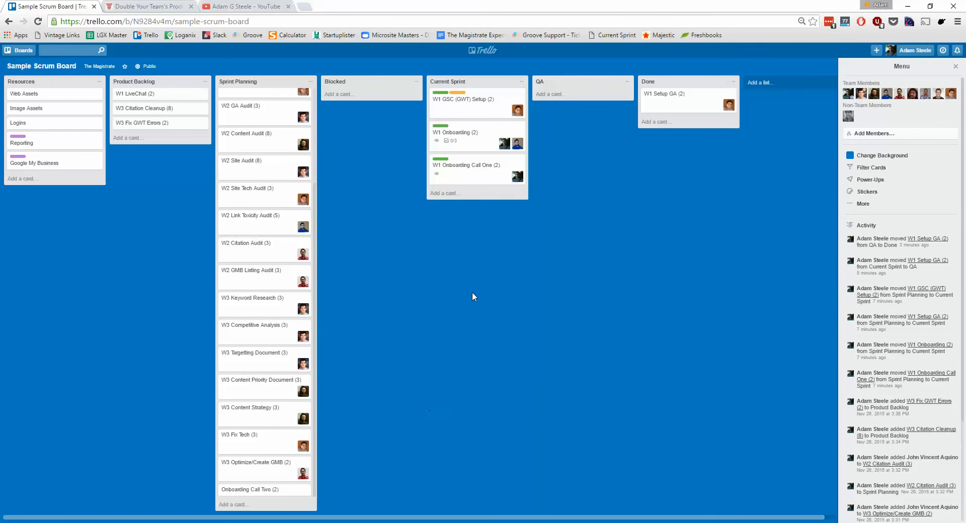
# Switch to the agency's Scrum and Trello article and examine its rules for cards and coloured labels.
pyautogui.hotkey('ctrl', 'Tab')
pyautogui.scroll(-5, 491, 397)
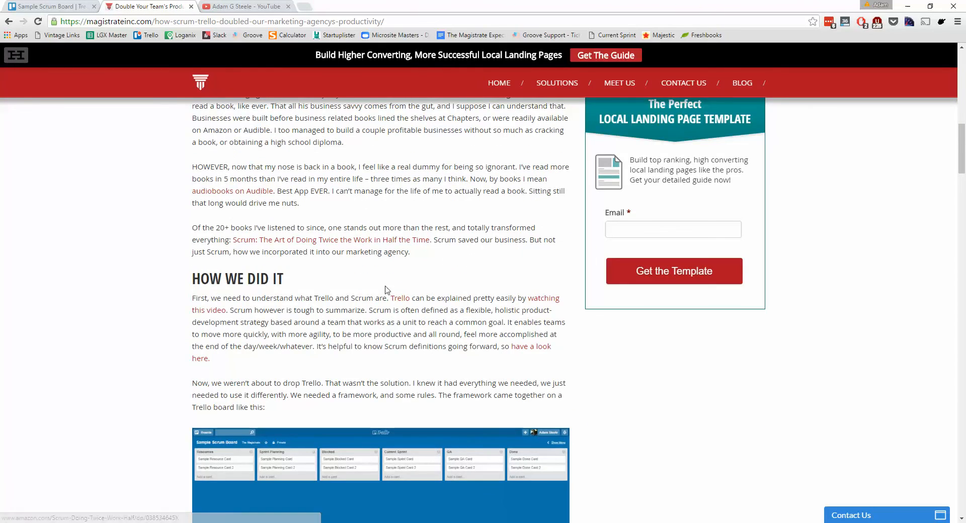
pyautogui.scroll(-20, 423, 335)
pyautogui.scroll(8, 438, 345)
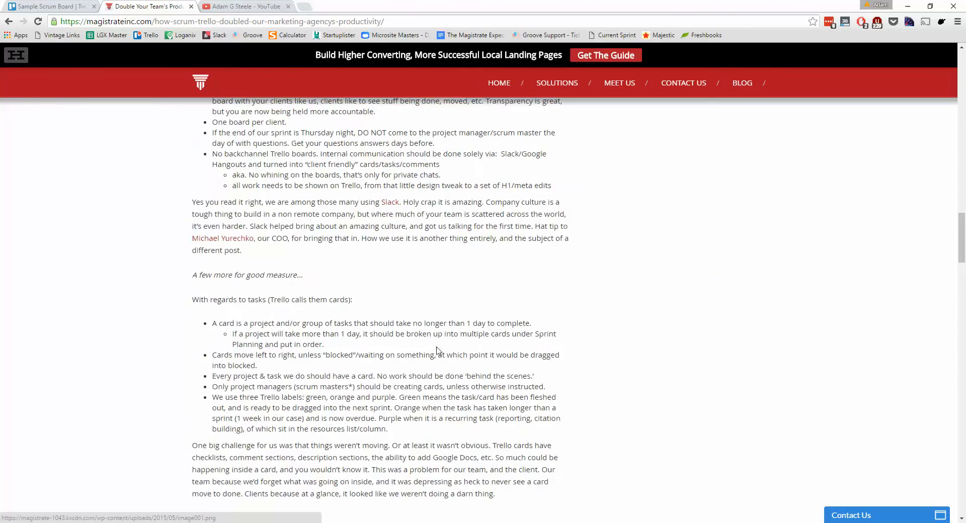
pyautogui.scroll(-12, 436, 350)
pyautogui.scroll(20, 473, 345)
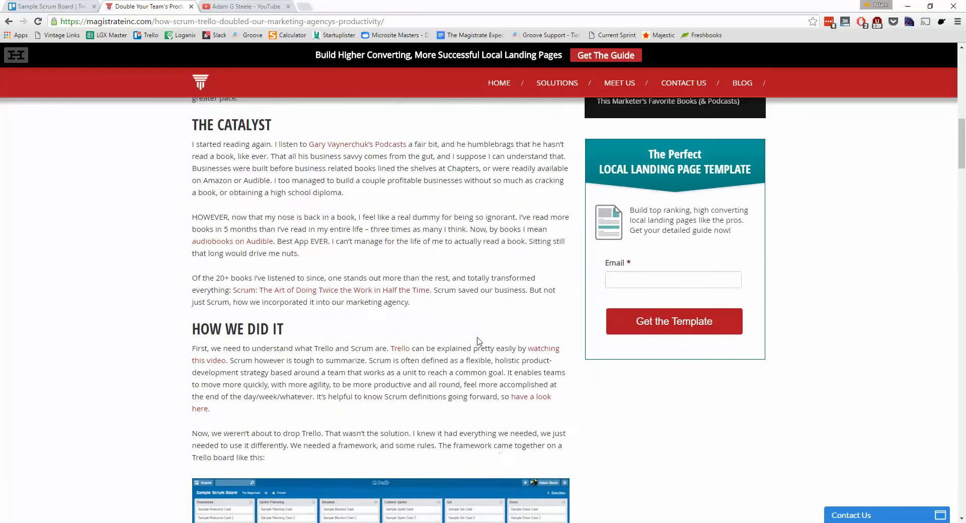
pyautogui.scroll(-1, 478, 341)
# Return to the Trello board and move the W1 GSC (GWT) Setup, W1 Onboarding and W1 Onboarding Call One cards from Current Sprint to QA.
pyautogui.hotkey('ctrl', 'shift', 'Tab')
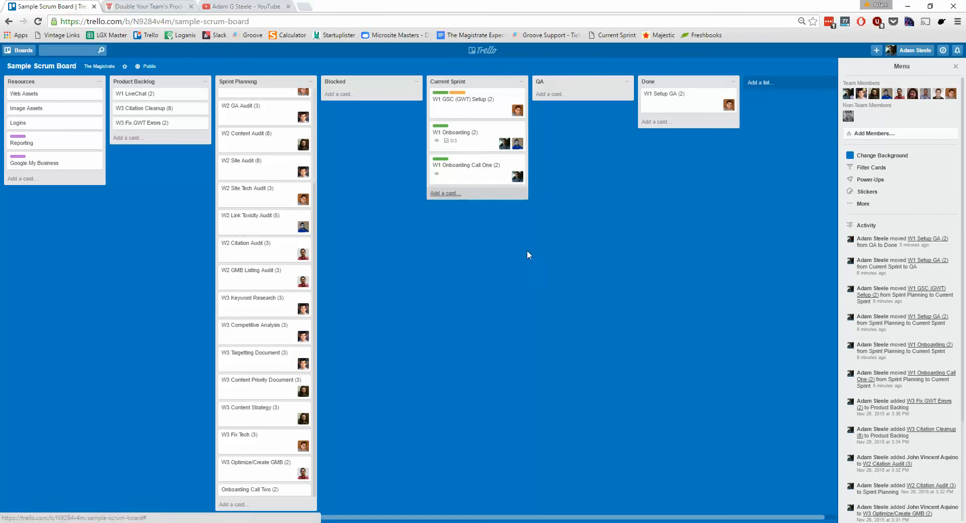
pyautogui.moveTo(481, 120); pyautogui.dragTo(574, 154)
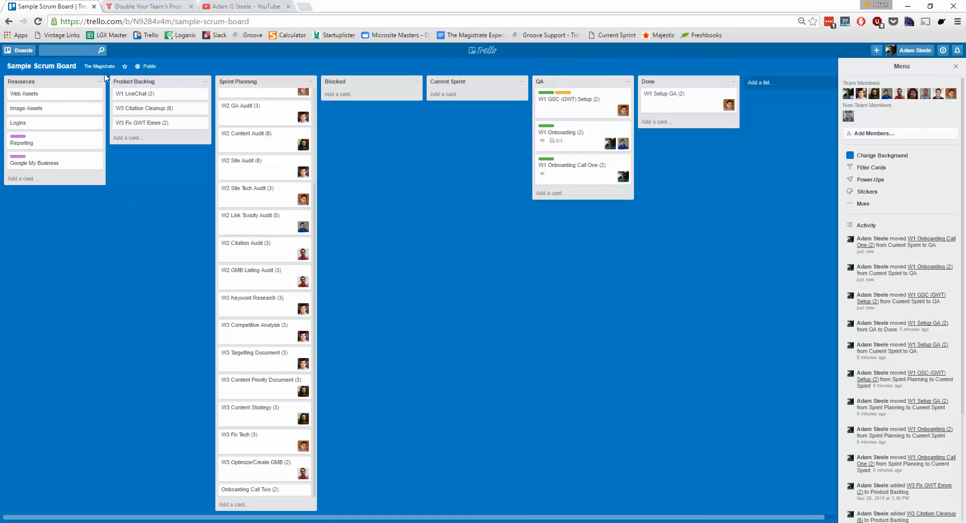
# Move the W2 Content Audit, W2 Site Audit and W2 Link Toxicity Audit cards from Sprint Planning through Current Sprint to QA.
pyautogui.moveTo(273, 145); pyautogui.dragTo(468, 100)
pyautogui.moveTo(261, 174); pyautogui.dragTo(455, 139)
pyautogui.moveTo(272, 246); pyautogui.dragTo(572, 90)
pyautogui.moveTo(504, 102); pyautogui.dragTo(571, 98)
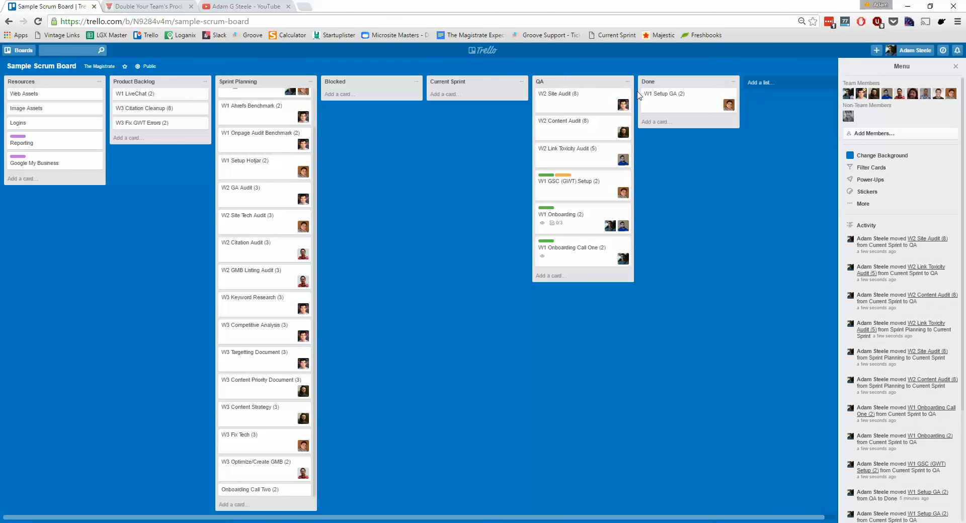
# Move the W2 Link Toxicity Audit, W2 Site Audit and W2 Content Audit cards from QA back to Sprint Planning.
pyautogui.moveTo(625, 158); pyautogui.dragTo(282, 174)
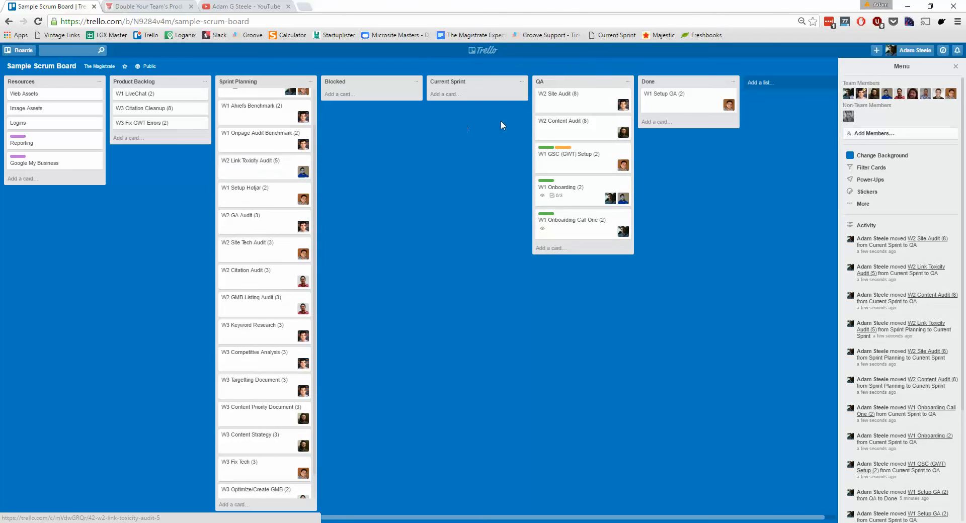
pyautogui.moveTo(578, 100); pyautogui.dragTo(267, 166)
pyautogui.moveTo(623, 109); pyautogui.dragTo(251, 163)
pyautogui.scroll(-3, 280, 392)
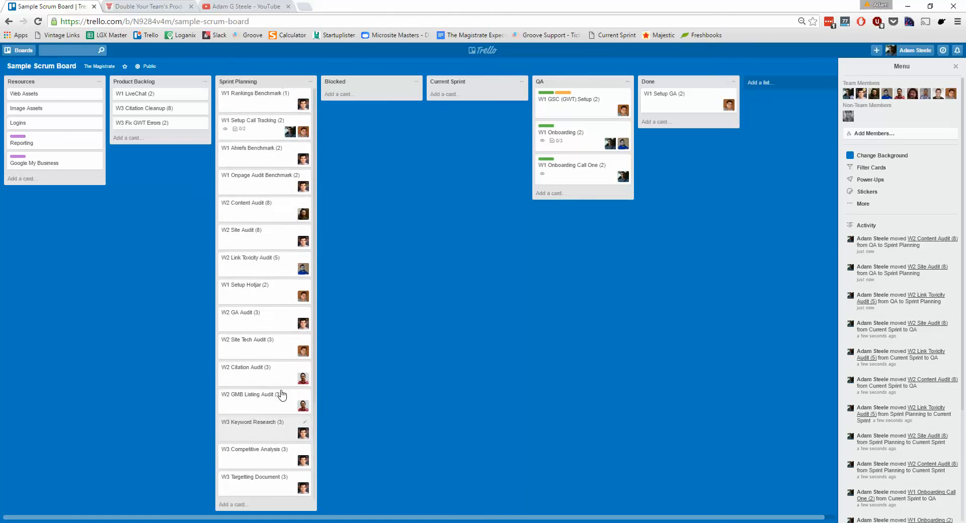
# Switch to the Scrum article and examine its velocity tracking table and explanation of card units.
pyautogui.hotkey('ctrl', 'Tab')
pyautogui.scroll(-20, 448, 311)
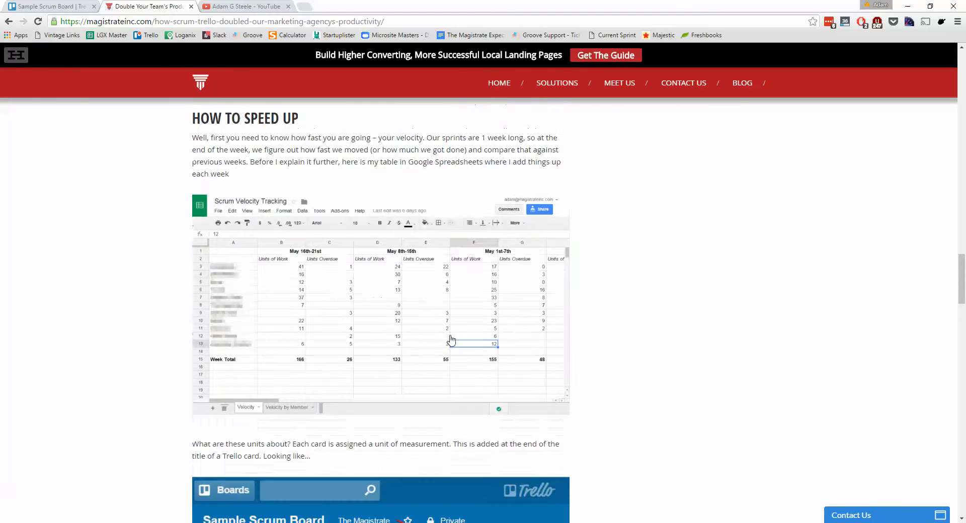
pyautogui.scroll(12, 461, 352)
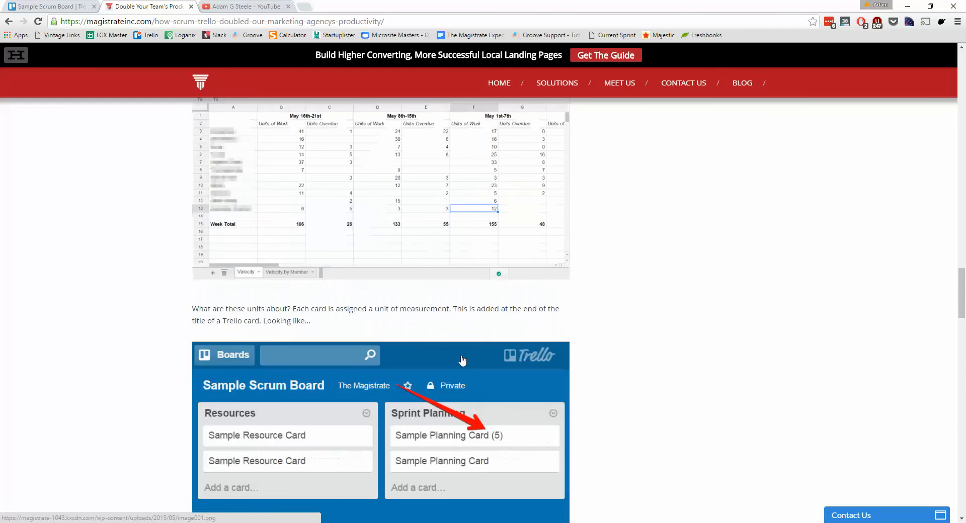
# Look over the rest of the Scrum article down to its embedded video and comments, and return to the article's title.
pyautogui.scroll(-9, 531, 428)
pyautogui.scroll(-20, 529, 429)
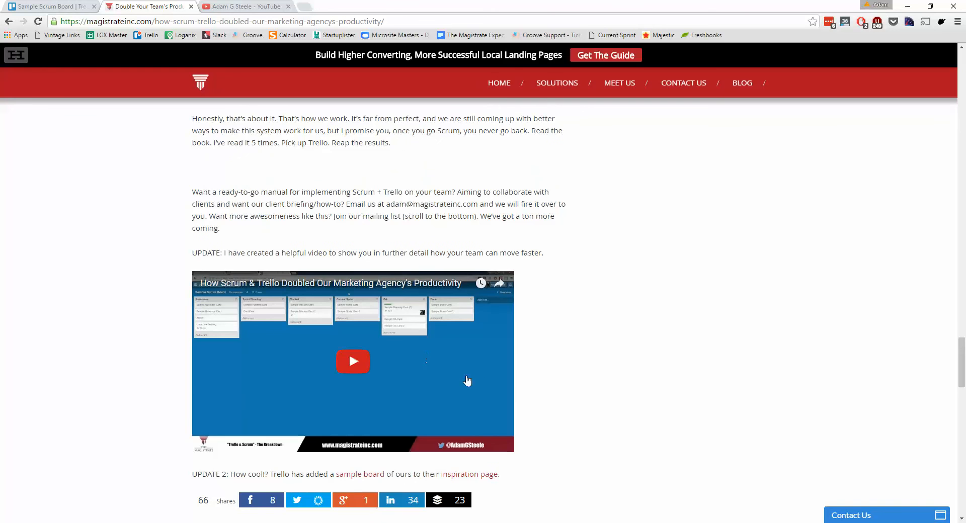
pyautogui.scroll(-7, 582, 386)
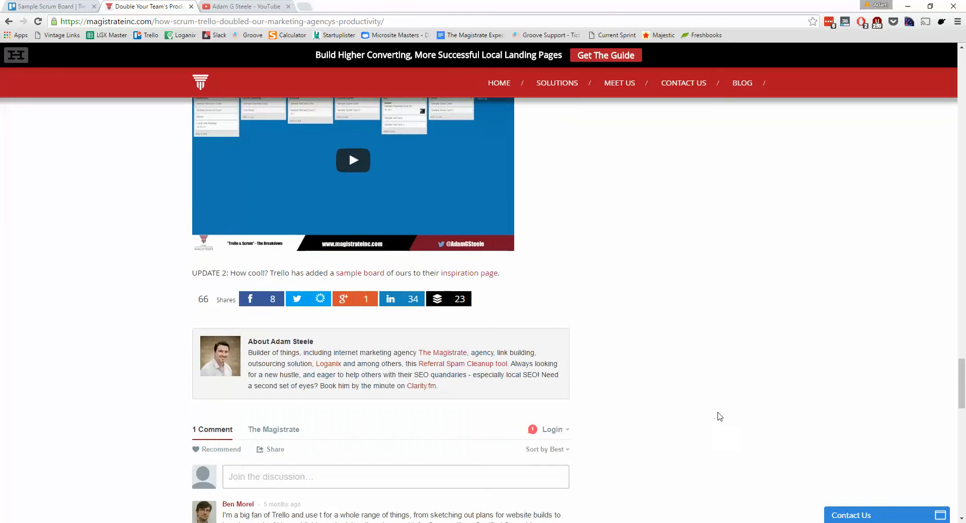
pyautogui.scroll(20, 719, 416)
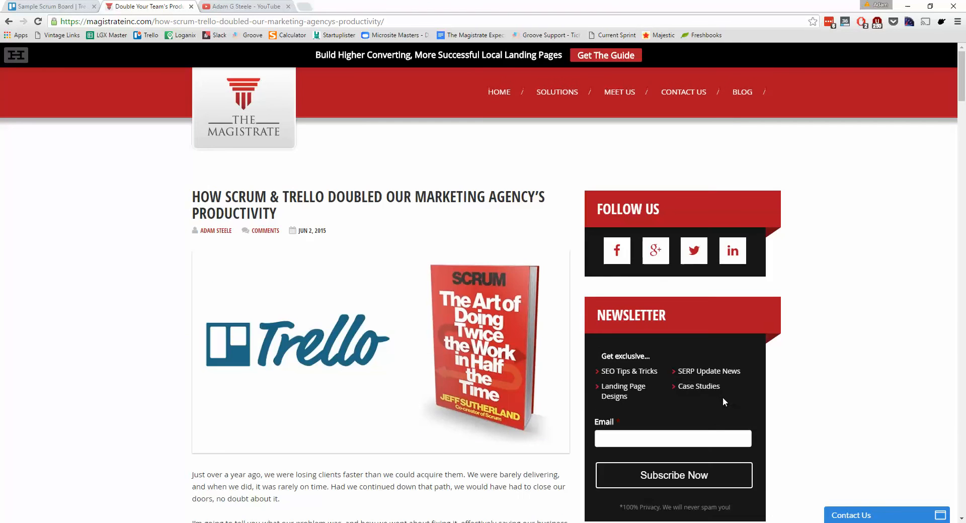
# Switch to the YouTube channel page and look over its recommended videos and show episodes.
pyautogui.click(259, 6)
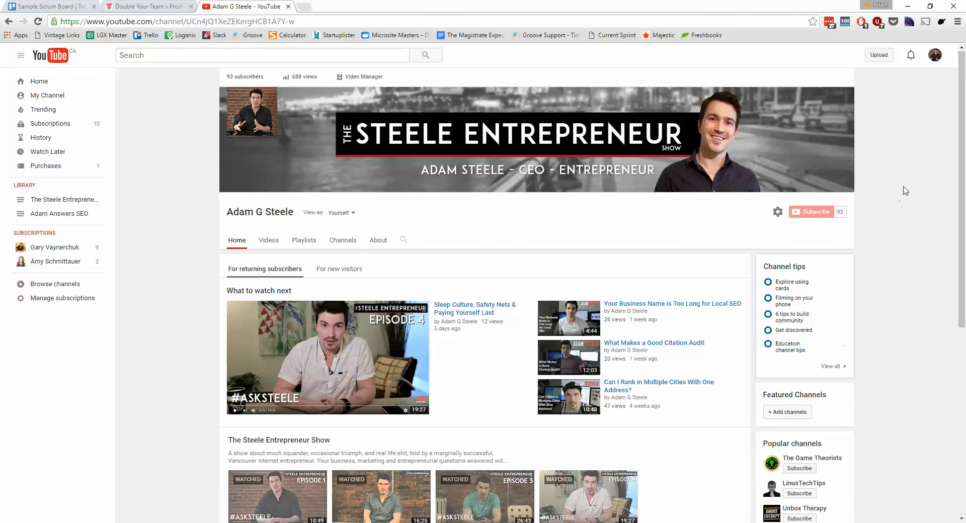
pyautogui.scroll(-4, 370, 353)
pyautogui.scroll(5, 379, 395)
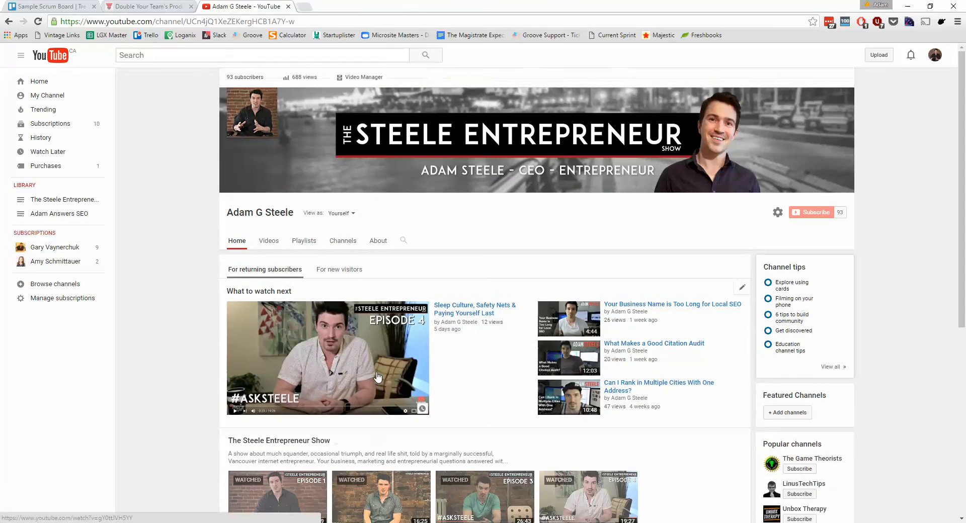
pyautogui.scroll(-2, 378, 377)
# Return to the Scrum article and review its velocity table, unit size explanation, card rules and embedded video.
pyautogui.hotkey('ctrl', 'shift', 'Tab')
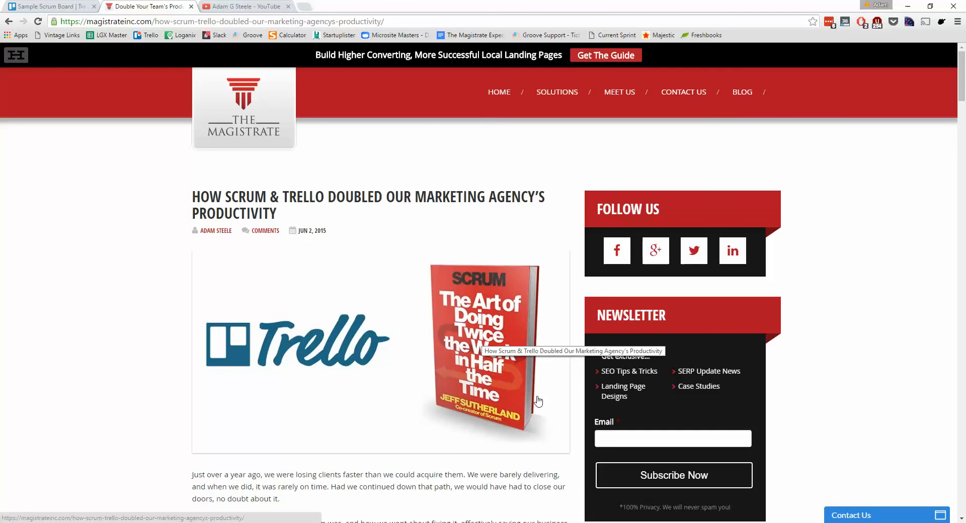
pyautogui.scroll(-10, 513, 395)
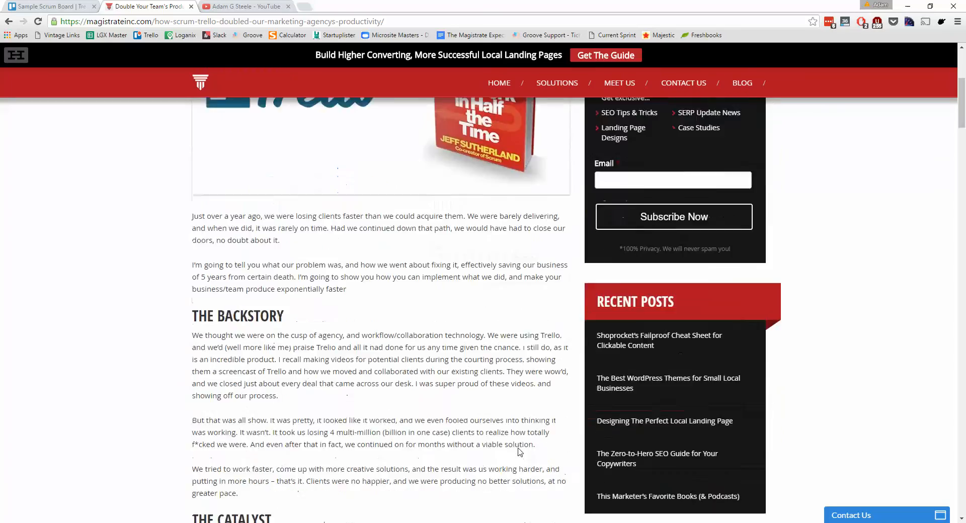
pyautogui.scroll(-20, 517, 445)
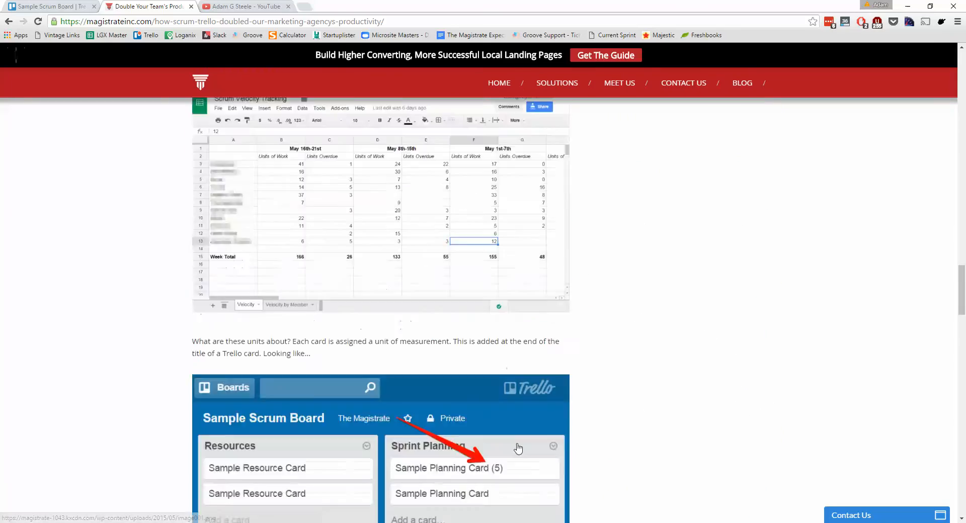
pyautogui.scroll(-10, 518, 447)
pyautogui.scroll(15, 518, 447)
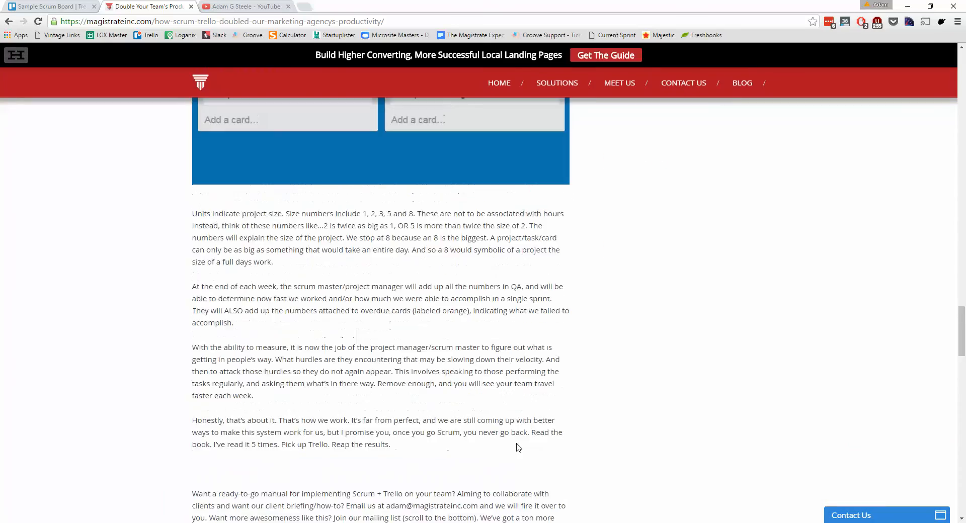
pyautogui.scroll(7, 519, 447)
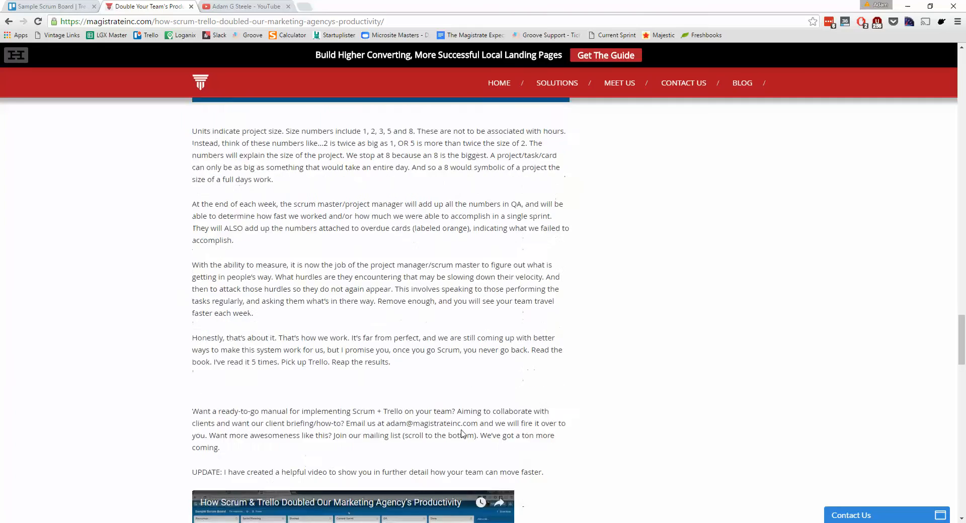
pyautogui.scroll(15, 413, 454)
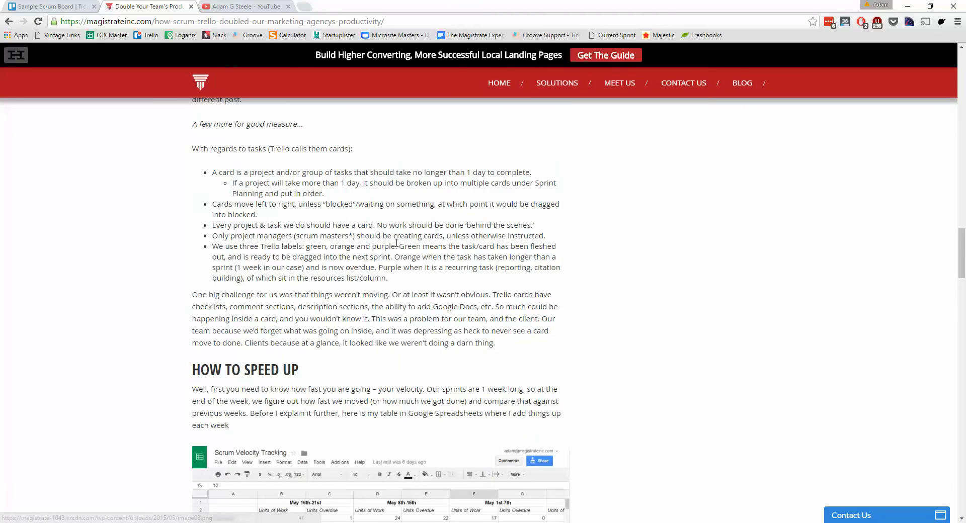
pyautogui.scroll(-20, 390, 290)
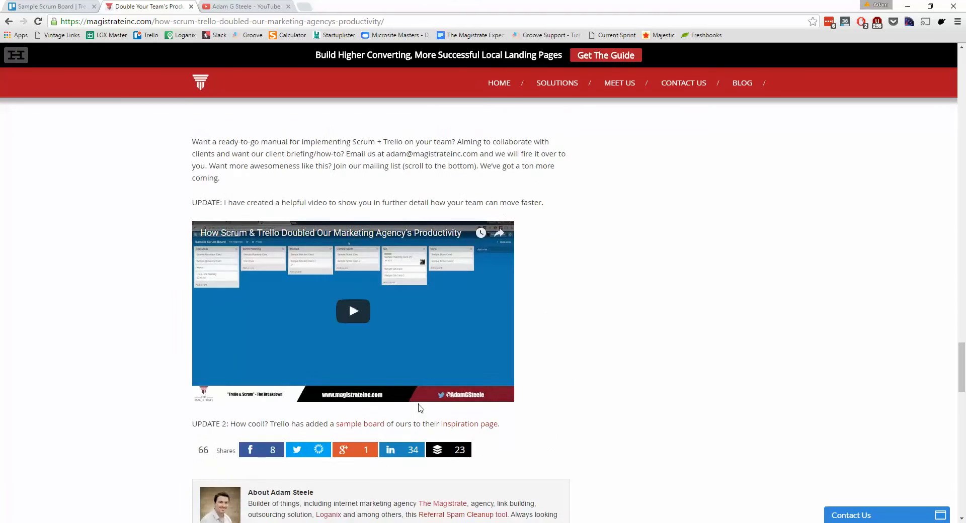
pyautogui.scroll(20, 425, 411)
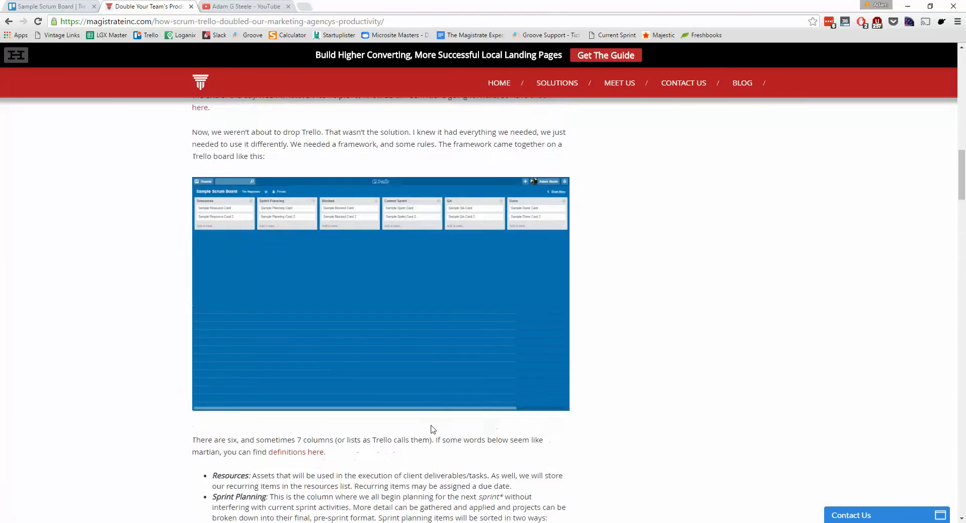
pyautogui.scroll(6, 431, 400)
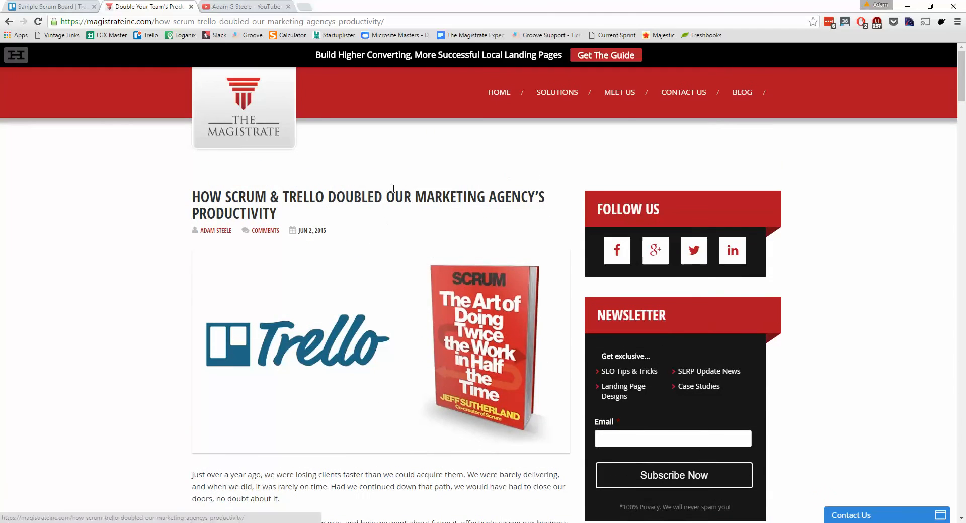
# Examine the article's Catalyst and How We Did It sections, its board column definitions and its ground rules.
pyautogui.scroll(-14, 465, 232)
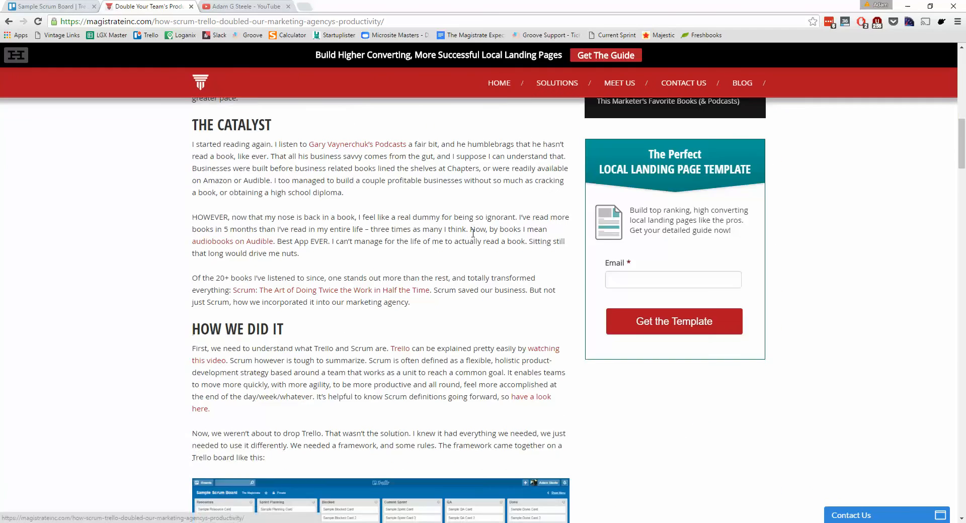
pyautogui.scroll(4, 473, 240)
pyautogui.scroll(-20, 474, 240)
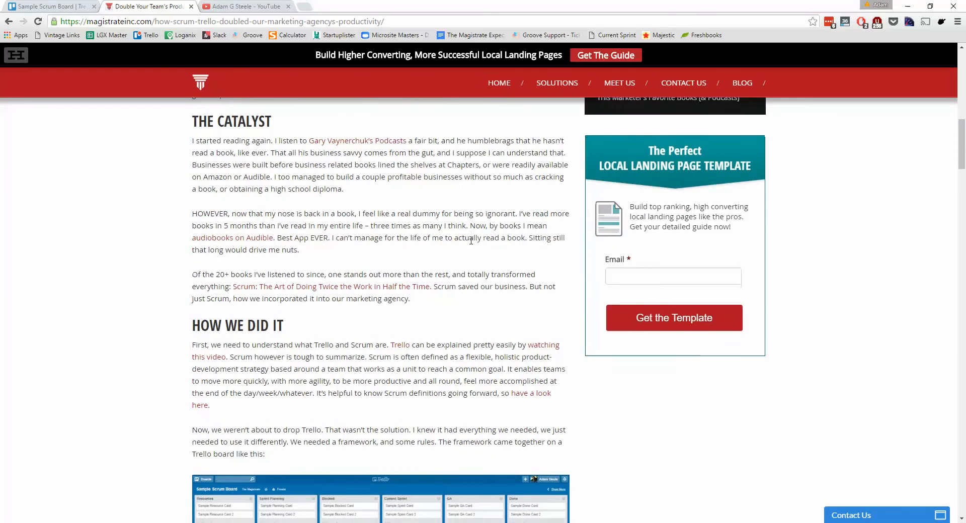
pyautogui.scroll(8, 471, 240)
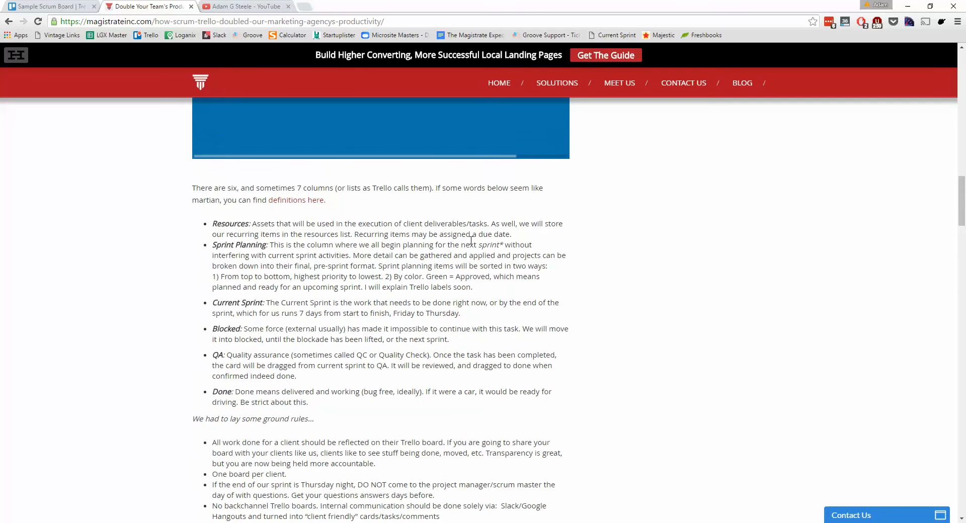
pyautogui.scroll(-5, 471, 241)
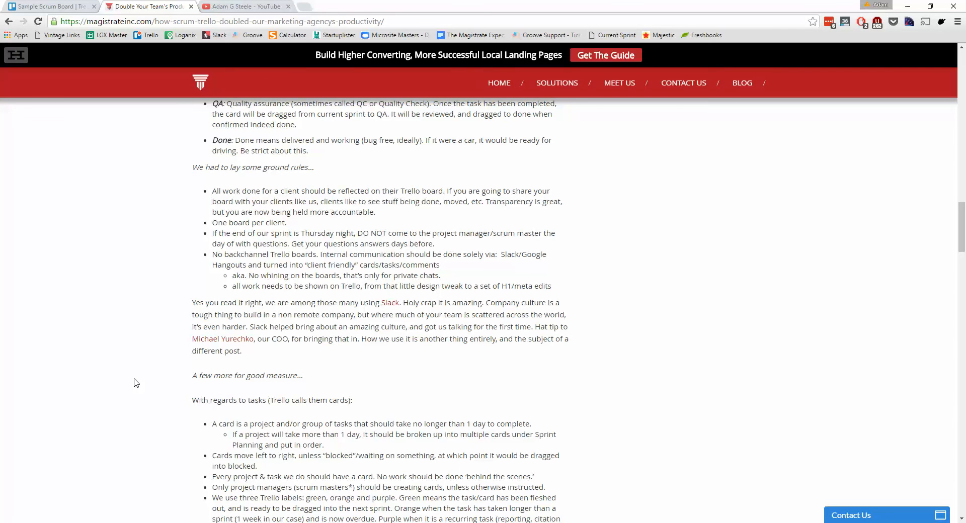
pyautogui.scroll(5, 134, 382)
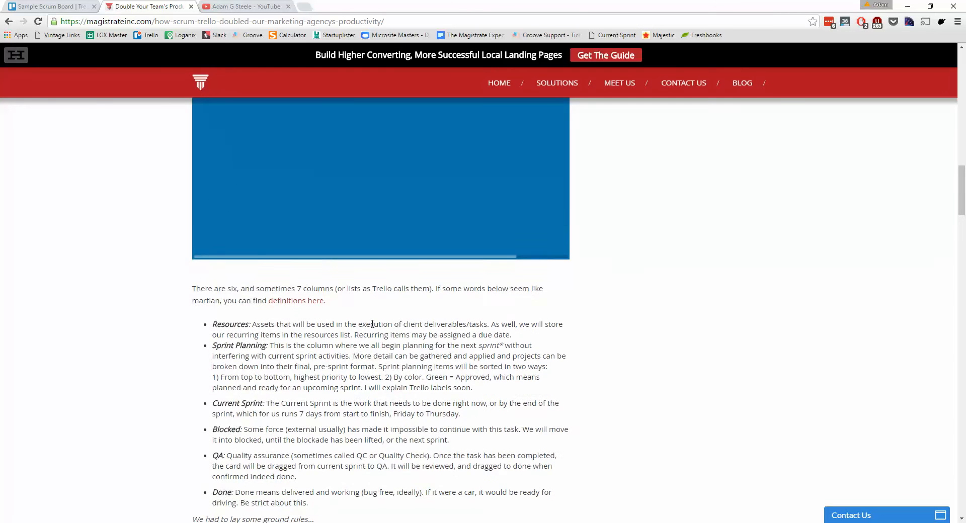
pyautogui.scroll(20, 372, 324)
pyautogui.scroll(-15, 385, 368)
pyautogui.scroll(5, 394, 376)
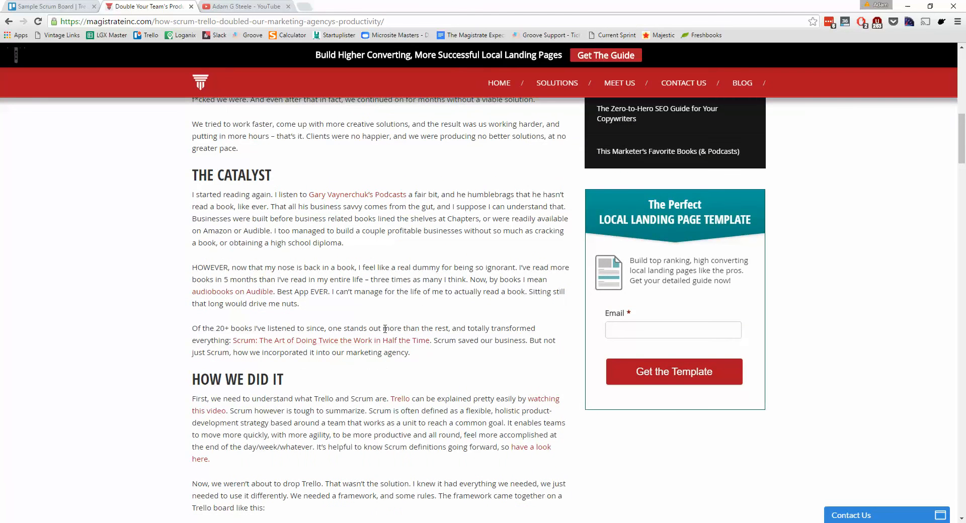
pyautogui.scroll(12, 401, 387)
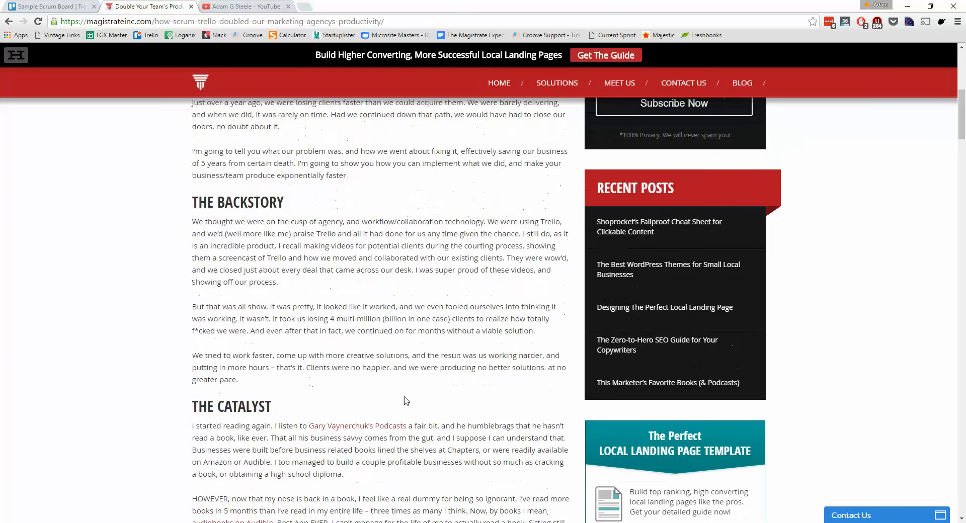